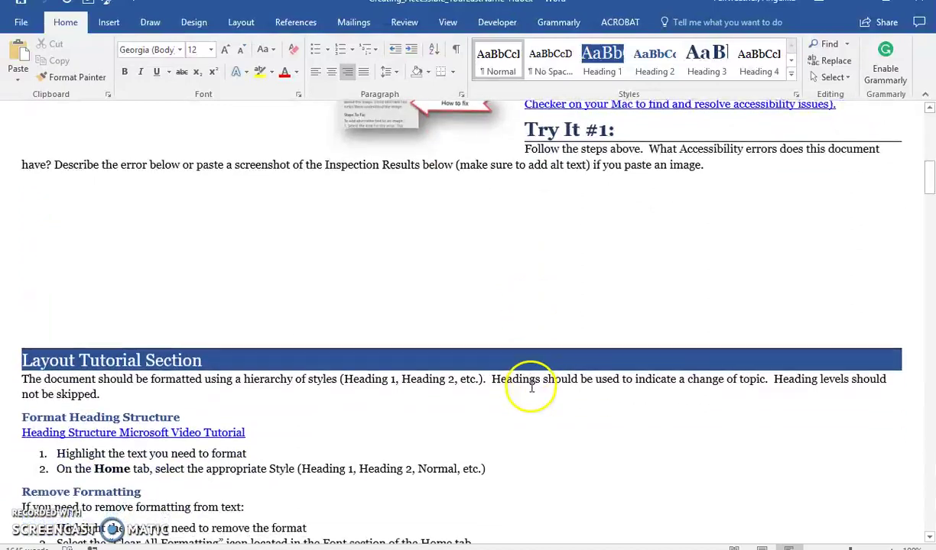
# - Run the accessibility check on the document to list its inspection results
pyautogui.scroll(12, 501, 468)
pyautogui.scroll(1, 501, 468)
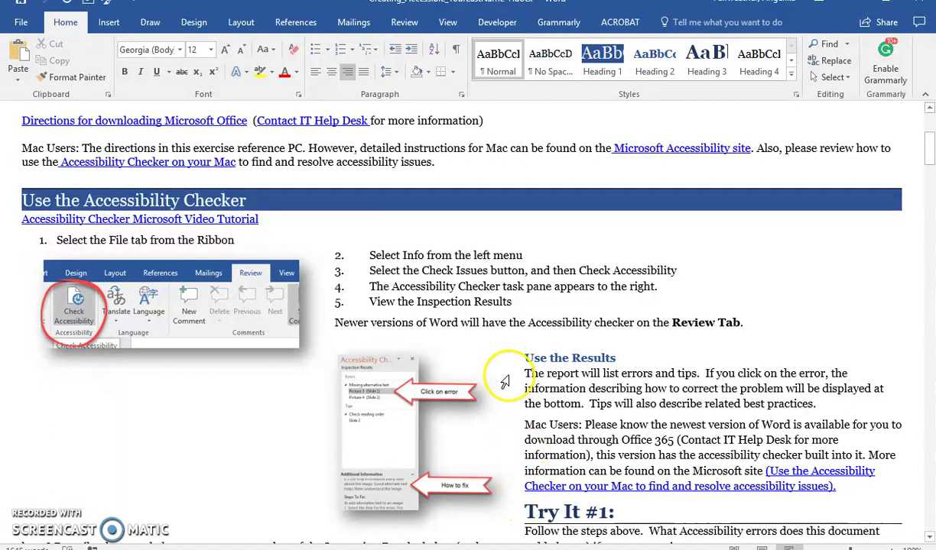
pyautogui.click(405, 23)
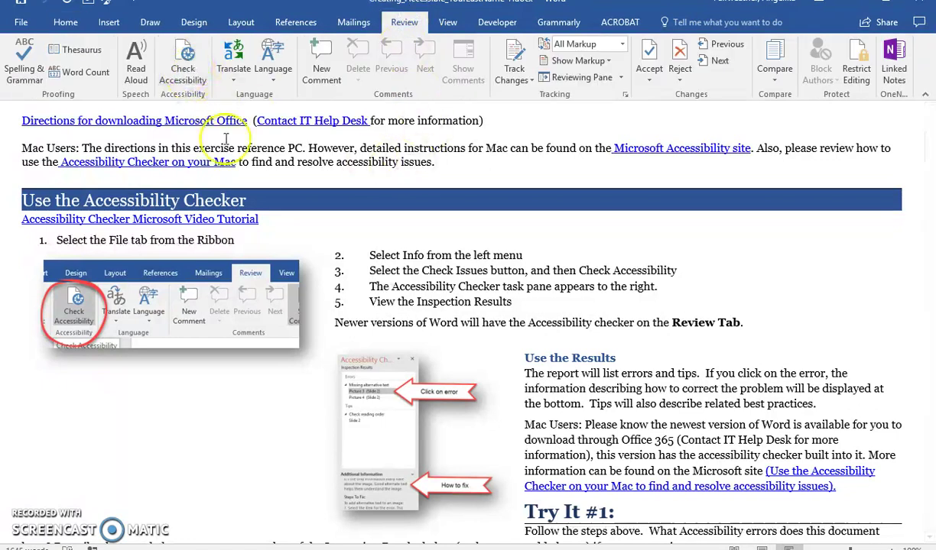
pyautogui.click(183, 75)
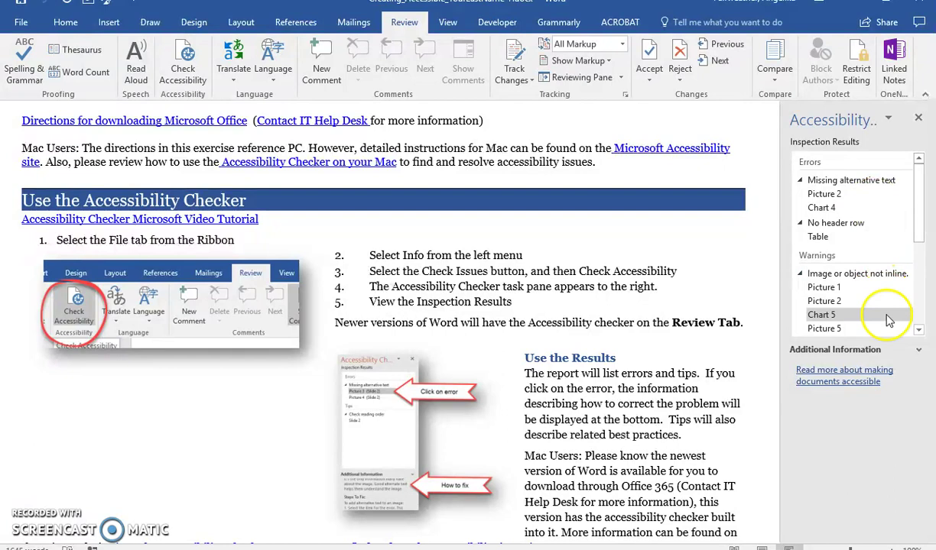
# - Insert a screenshot of the accessibility inspection results below the Try It #1 instructions
pyautogui.scroll(-7, 673, 337)
pyautogui.click(102, 380)
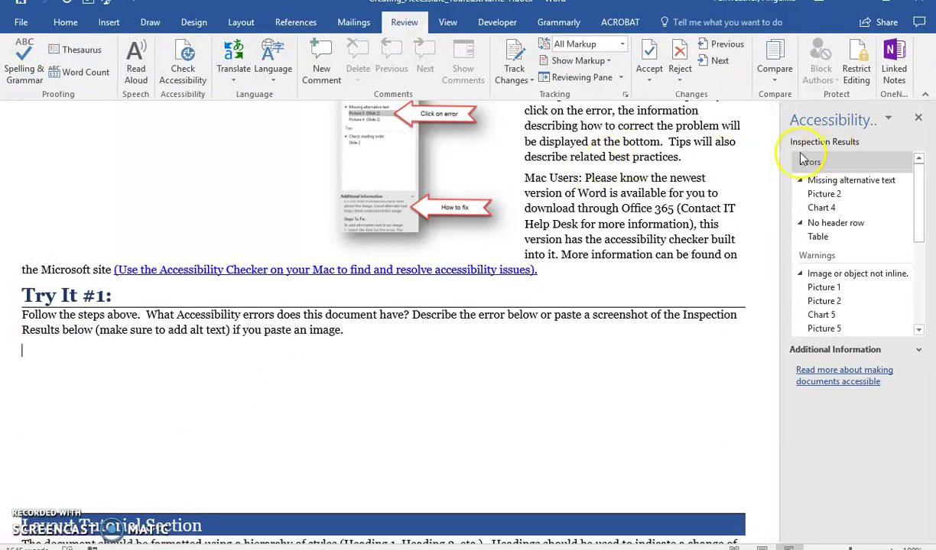
pyautogui.press('Print')
pyautogui.moveTo(775, 114); pyautogui.dragTo(902, 462)
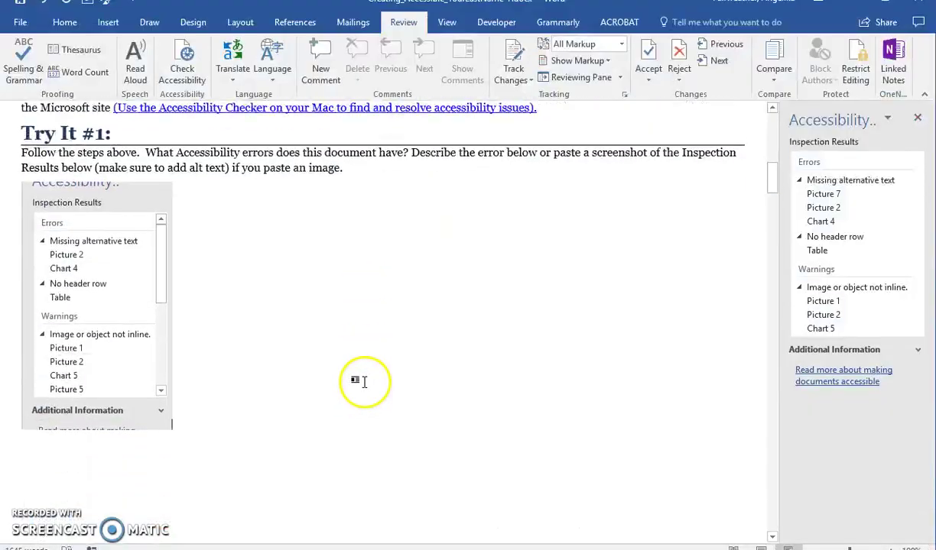
# - Apply the Heading 1 style to the "Heading 1: Example of Organization with Styles" line under Try It #2
pyautogui.scroll(-10, 360, 385)
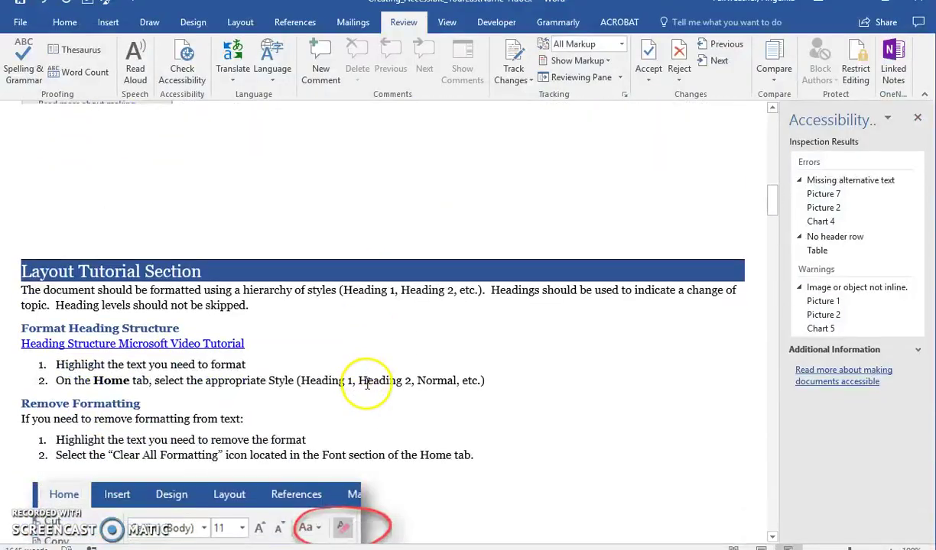
pyautogui.scroll(-3, 366, 385)
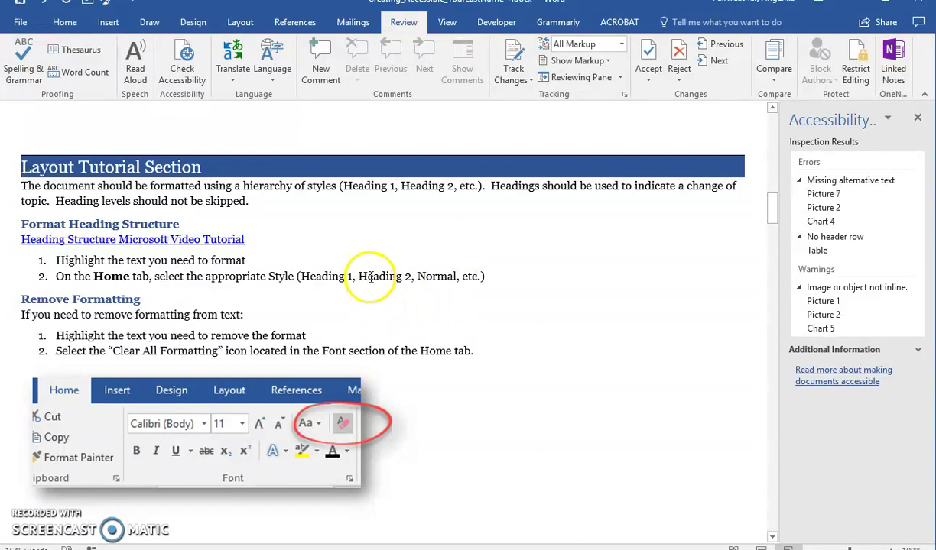
pyautogui.scroll(-10, 381, 278)
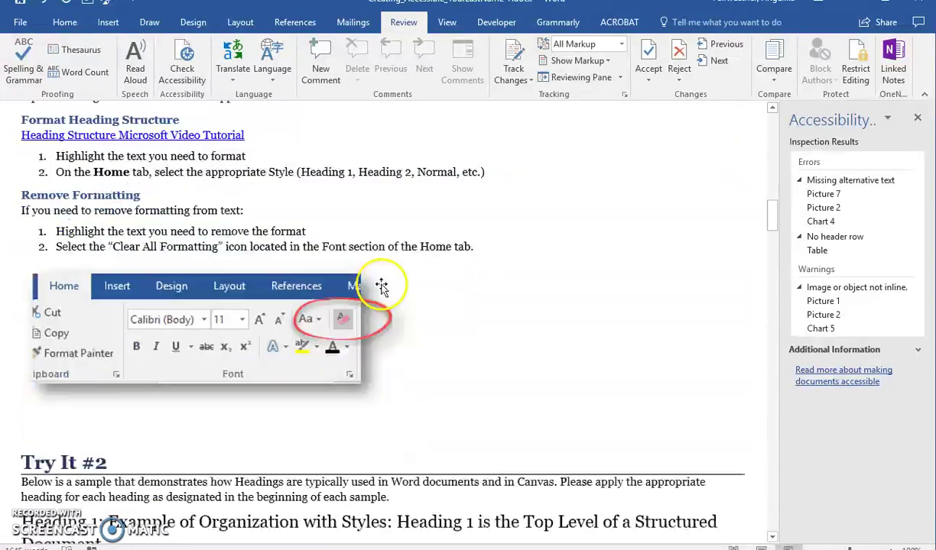
pyautogui.scroll(-1, 555, 440)
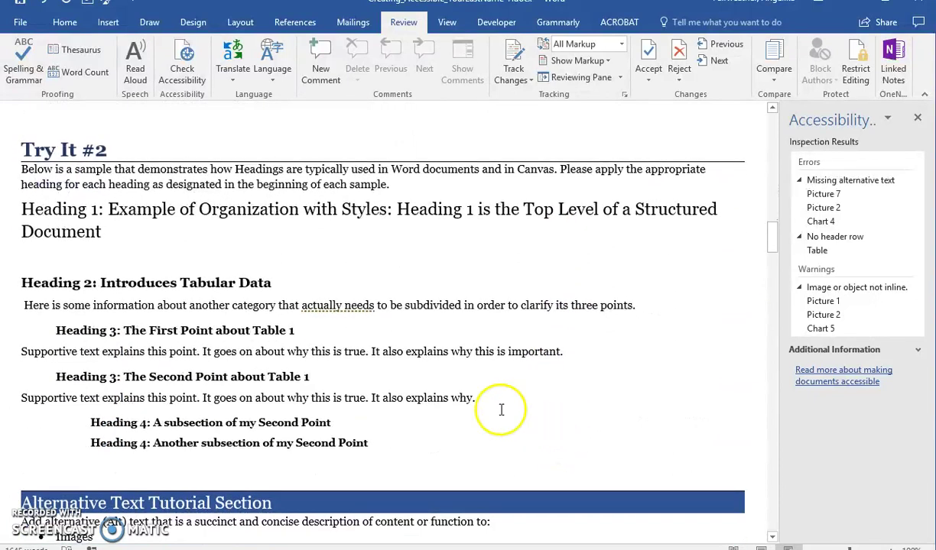
pyautogui.moveTo(22, 208); pyautogui.dragTo(67, 206)
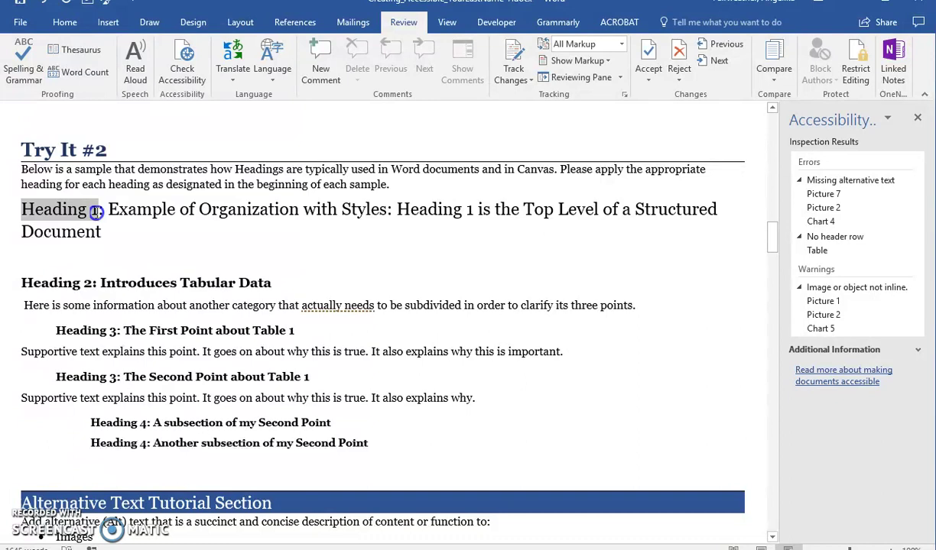
pyautogui.moveTo(97, 212); pyautogui.dragTo(251, 223)
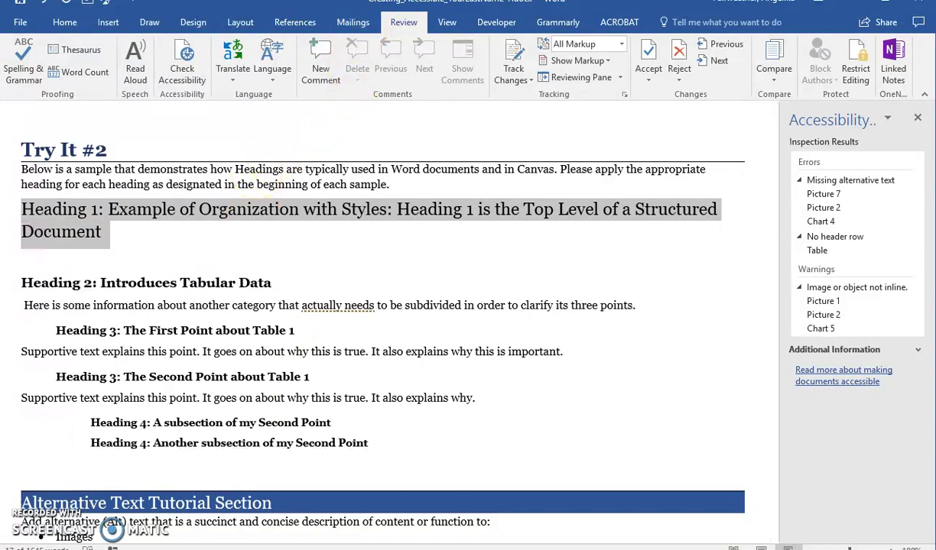
pyautogui.click(67, 26)
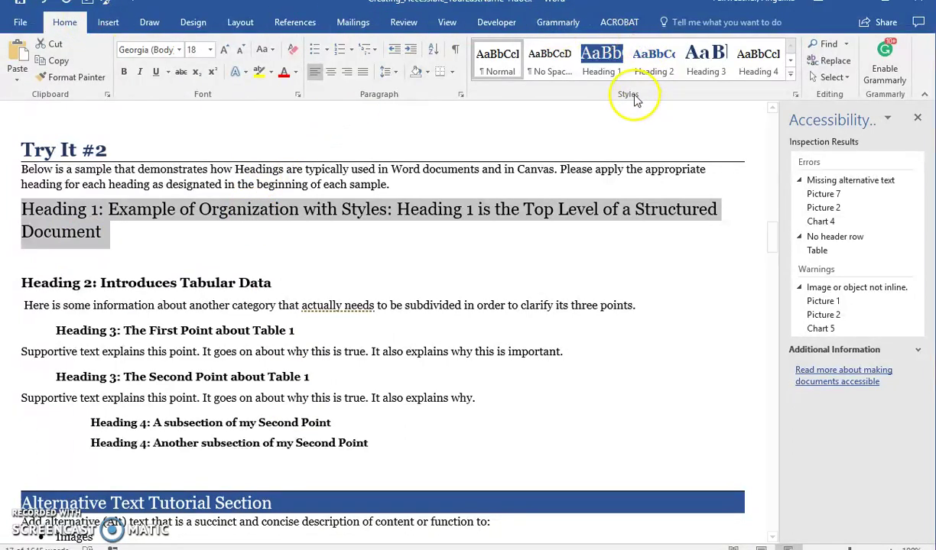
pyautogui.click(790, 65)
pyautogui.click(790, 48)
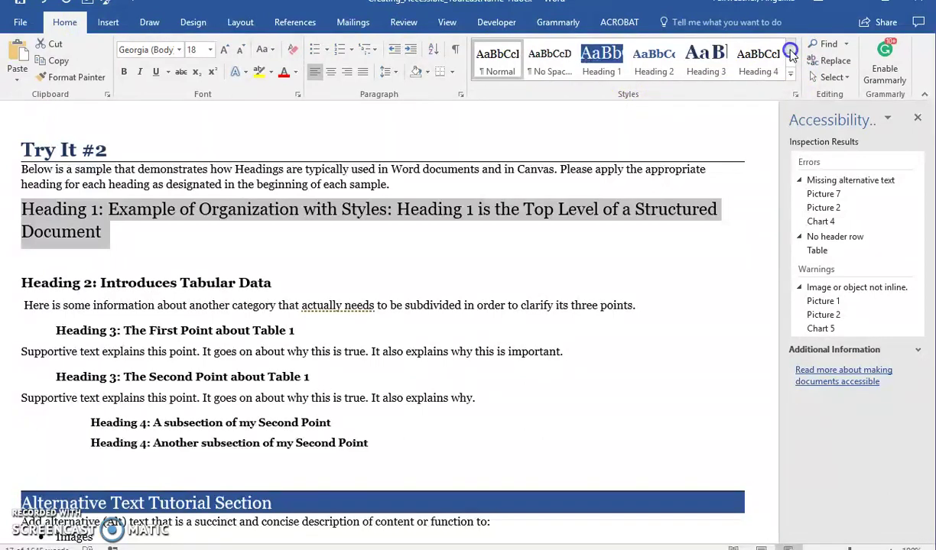
pyautogui.click(601, 63)
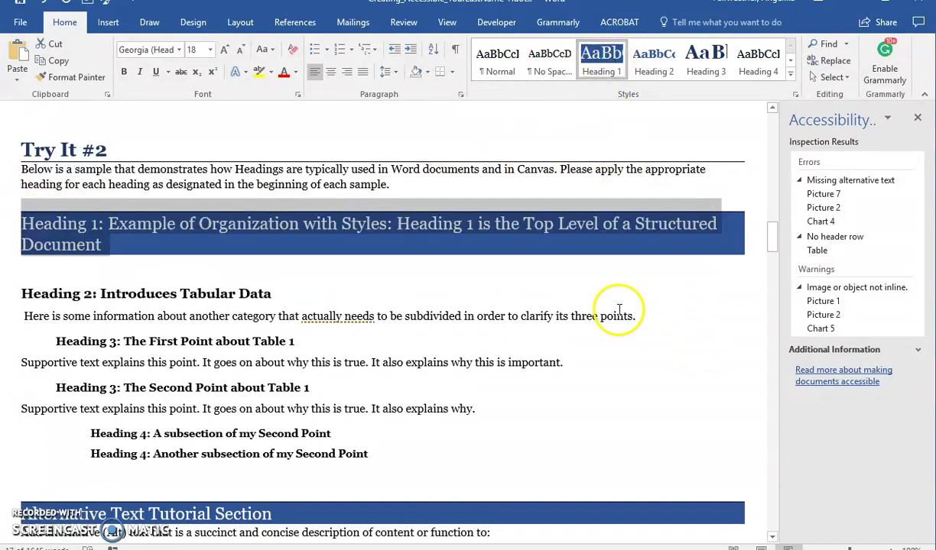
# - Apply the Heading 2 style to the line "Heading 2: Introduces Tabular Data"
pyautogui.click(464, 288)
pyautogui.moveTo(23, 296); pyautogui.dragTo(266, 297)
pyautogui.click(653, 63)
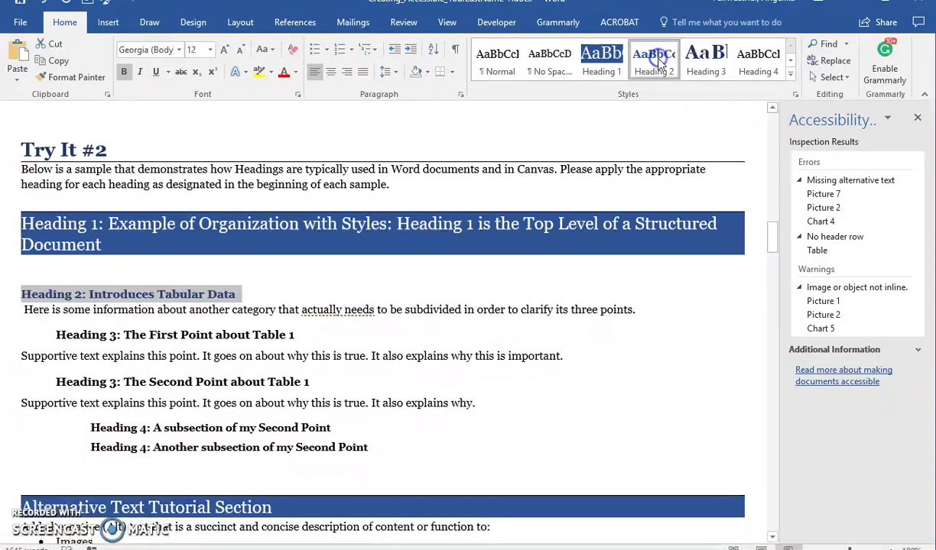
pyautogui.click(305, 309)
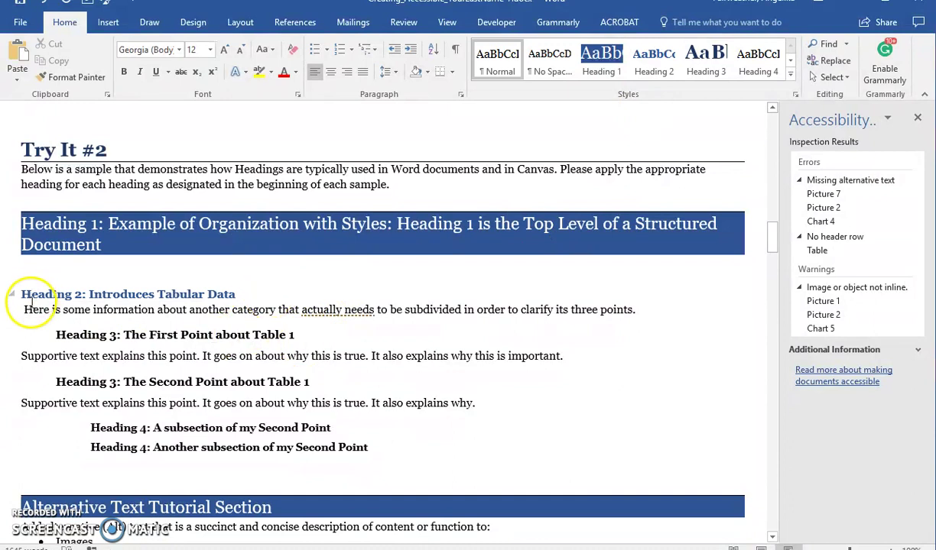
# - Apply the Heading 3 style to the First Point and Second Point about Table 1 lines
pyautogui.moveTo(59, 332); pyautogui.dragTo(299, 335)
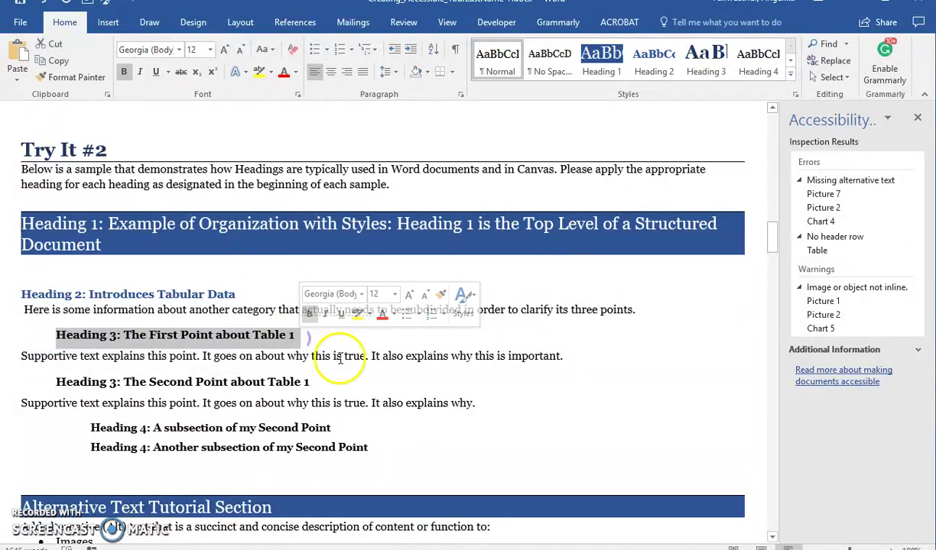
pyautogui.click(705, 59)
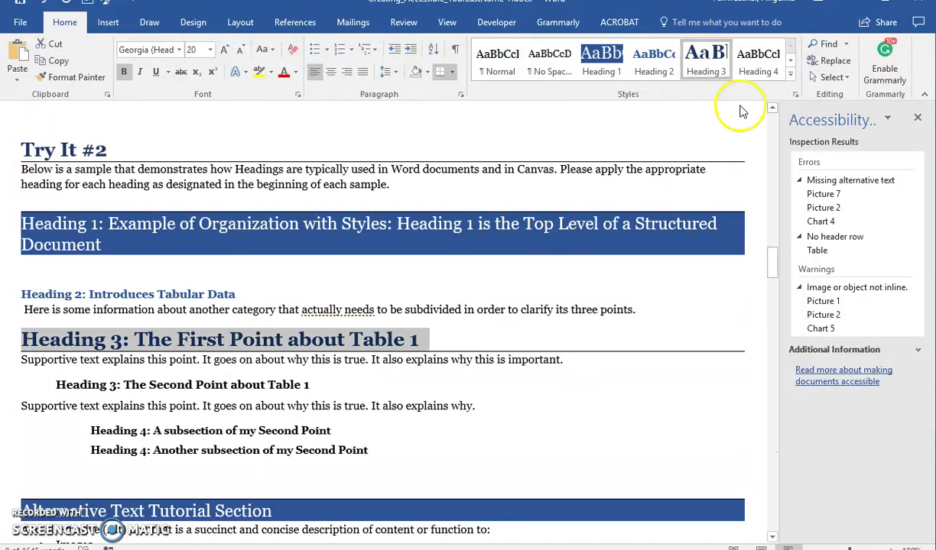
pyautogui.click(535, 406)
pyautogui.moveTo(57, 386); pyautogui.dragTo(348, 388)
pyautogui.click(704, 59)
# - Apply the Heading 4 style to both subsection lines under the Second Point
pyautogui.moveTo(84, 433); pyautogui.dragTo(384, 464)
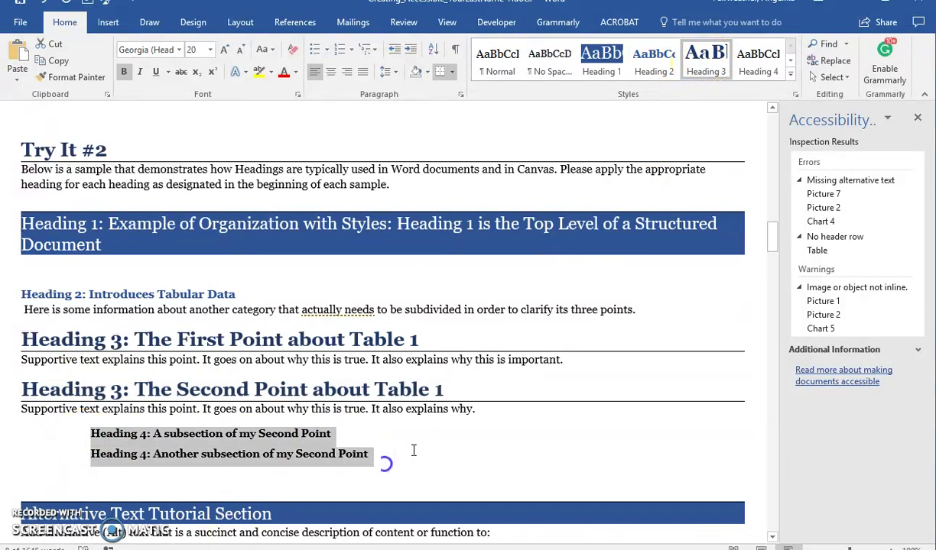
pyautogui.click(756, 65)
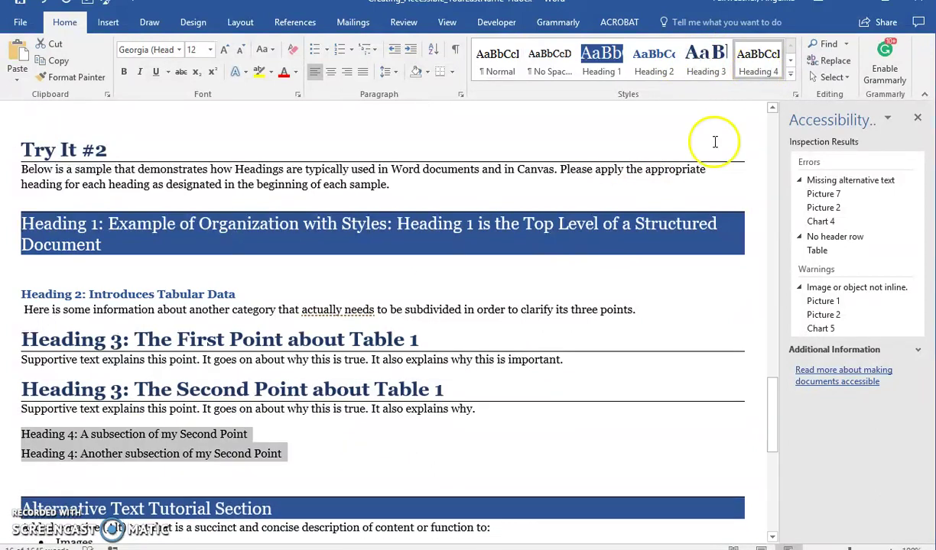
pyautogui.click(429, 441)
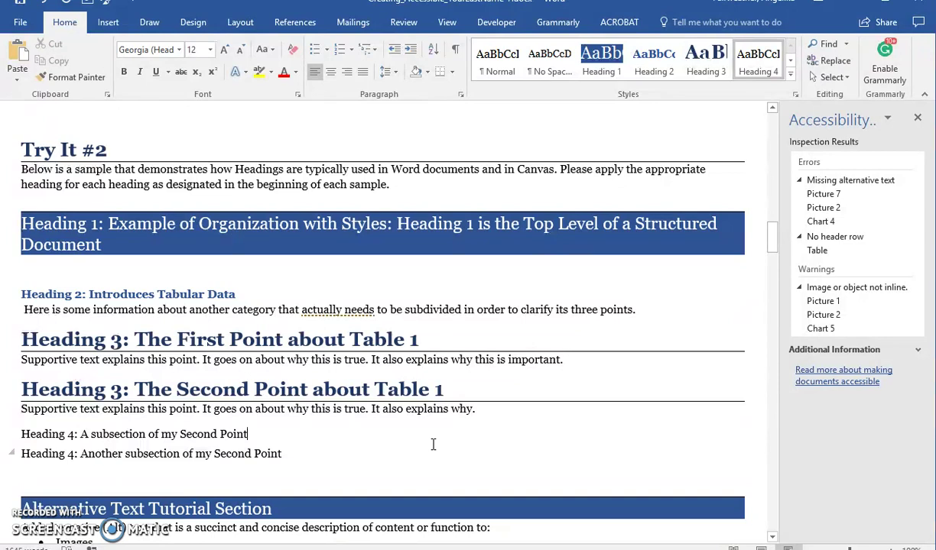
pyautogui.click(412, 439)
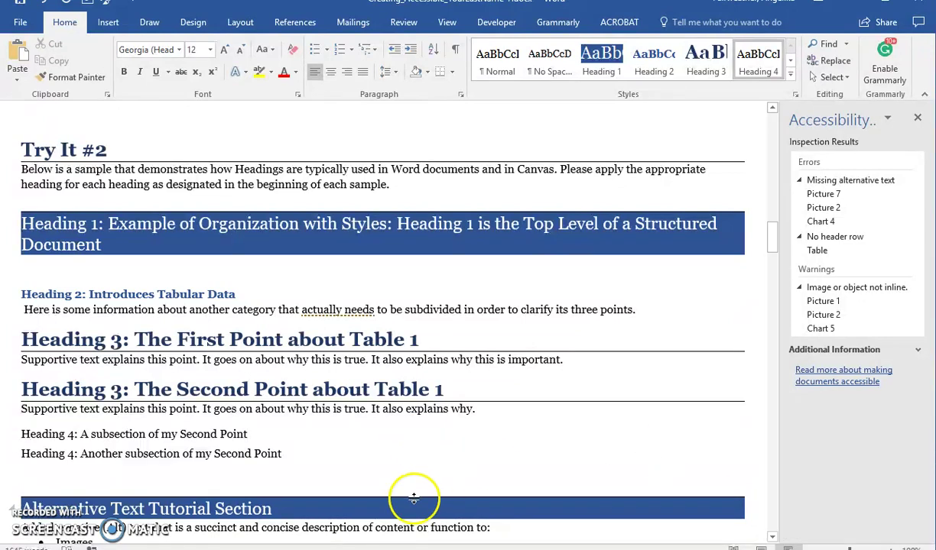
# - Open the alt text fields in the picture formatting settings of the Try It#3 image
pyautogui.scroll(-6, 382, 486)
pyautogui.scroll(-6, 374, 428)
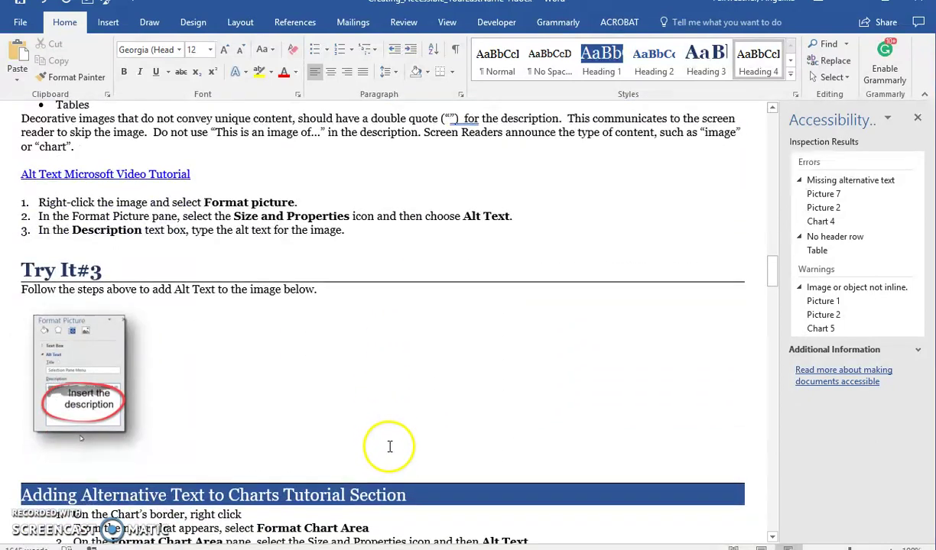
pyautogui.click(92, 344)
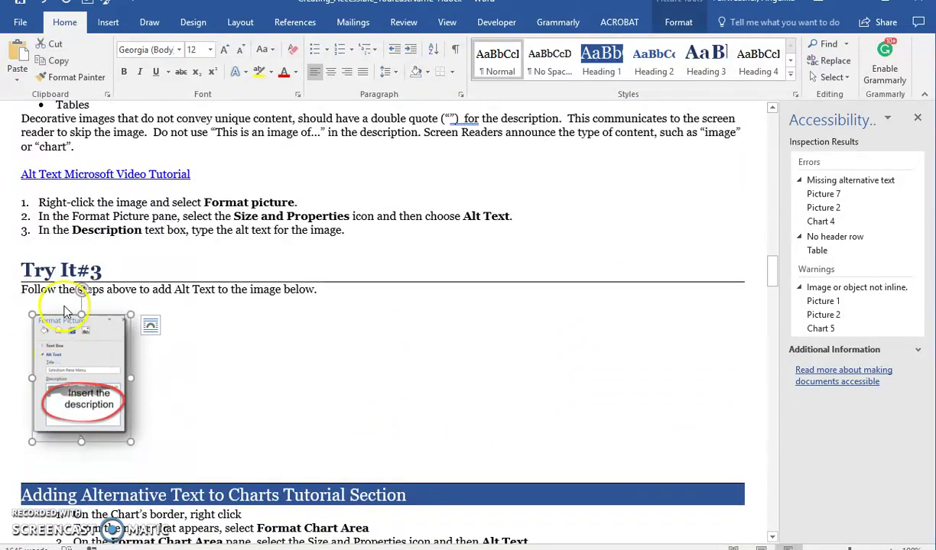
pyautogui.rightClick(90, 344)
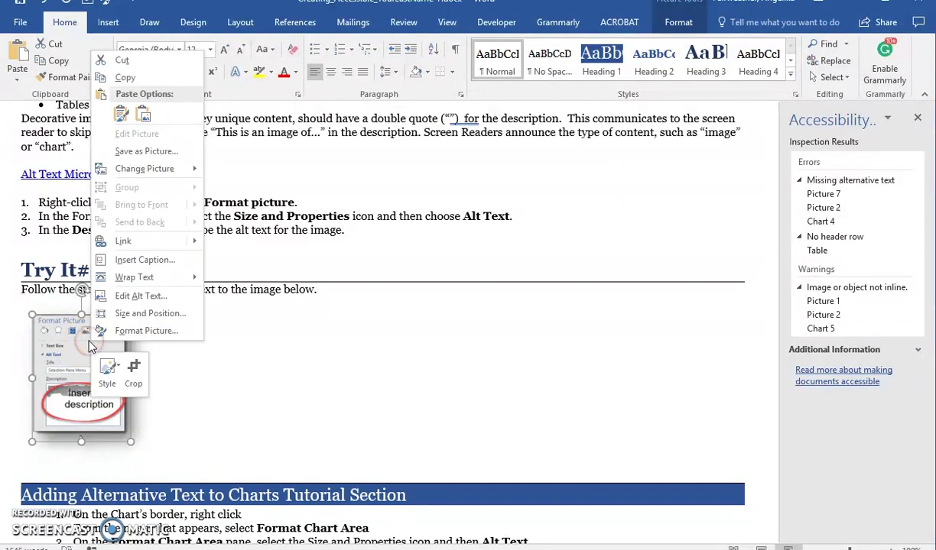
pyautogui.click(147, 303)
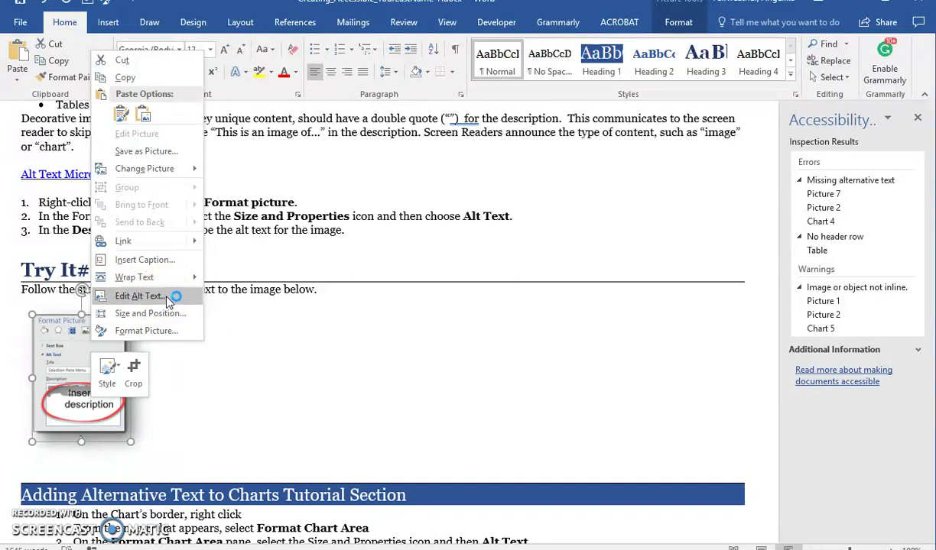
pyautogui.click(166, 330)
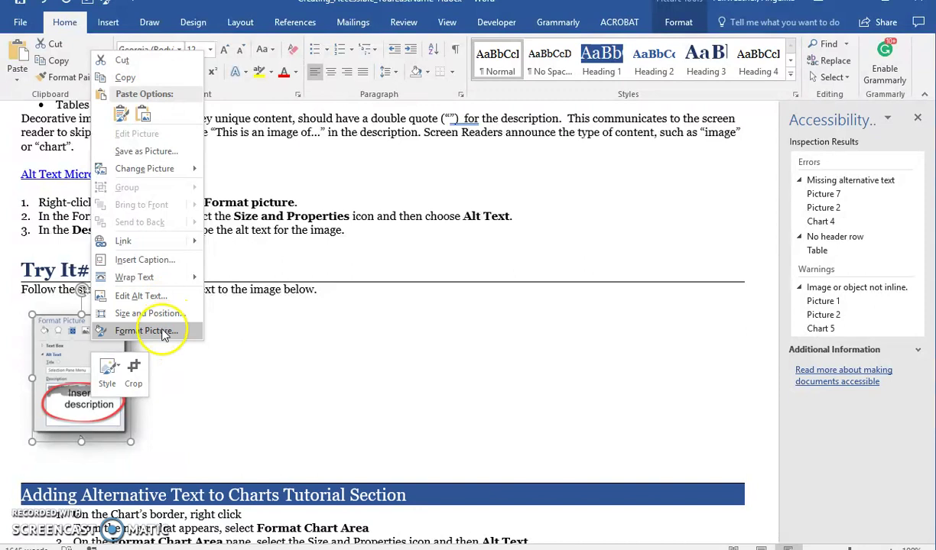
pyautogui.click(161, 333)
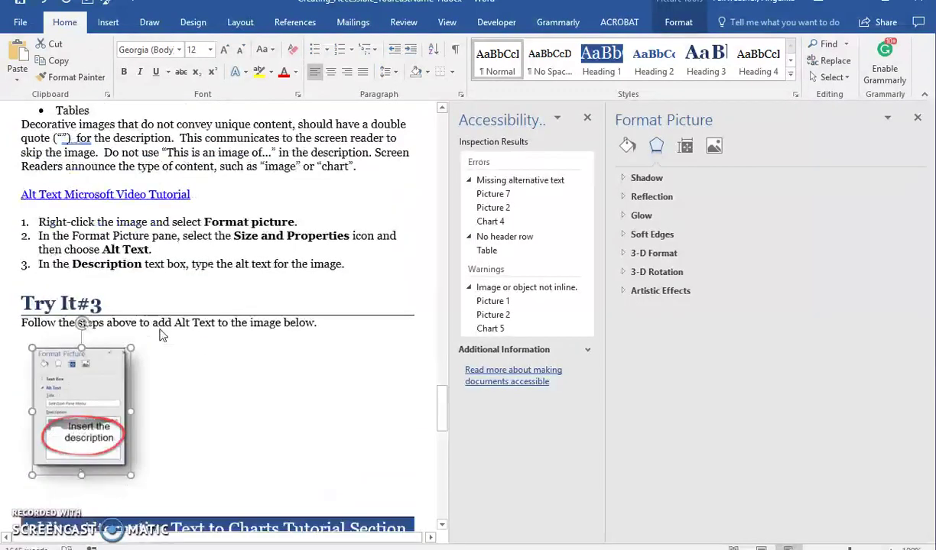
pyautogui.click(686, 150)
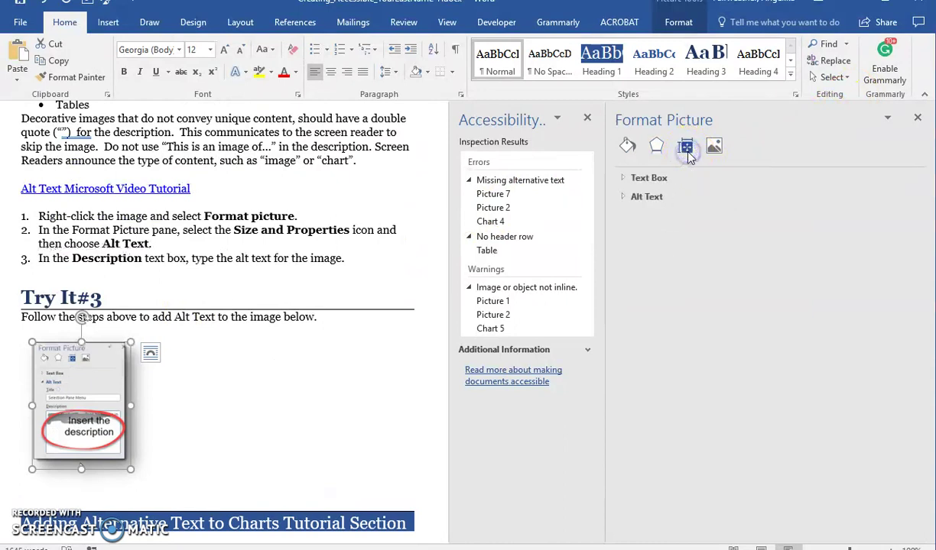
pyautogui.click(662, 197)
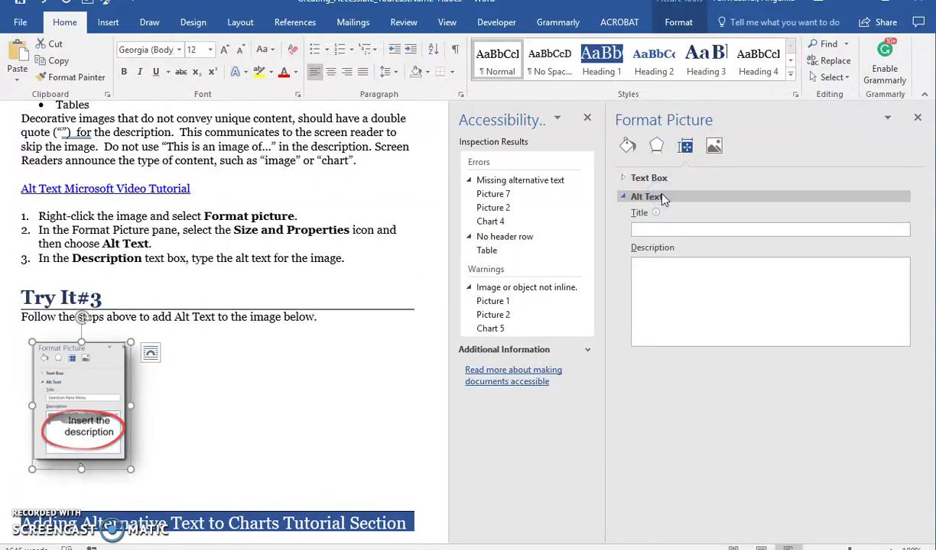
# - Enter "alt text description" as the alt text description of the Try It#3 image
pyautogui.click(691, 292)
pyautogui.click(650, 229)
pyautogui.click(659, 289)
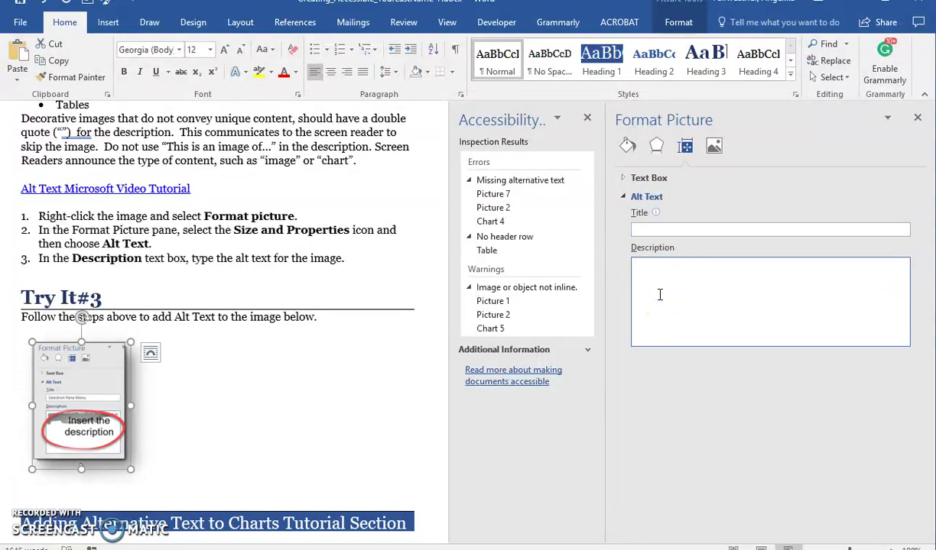
pyautogui.write('alt text description')
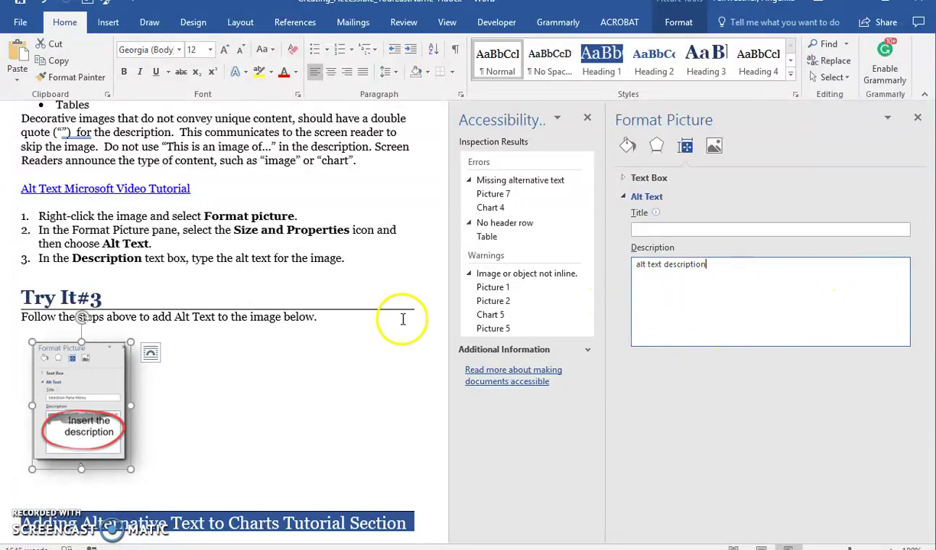
pyautogui.click(382, 380)
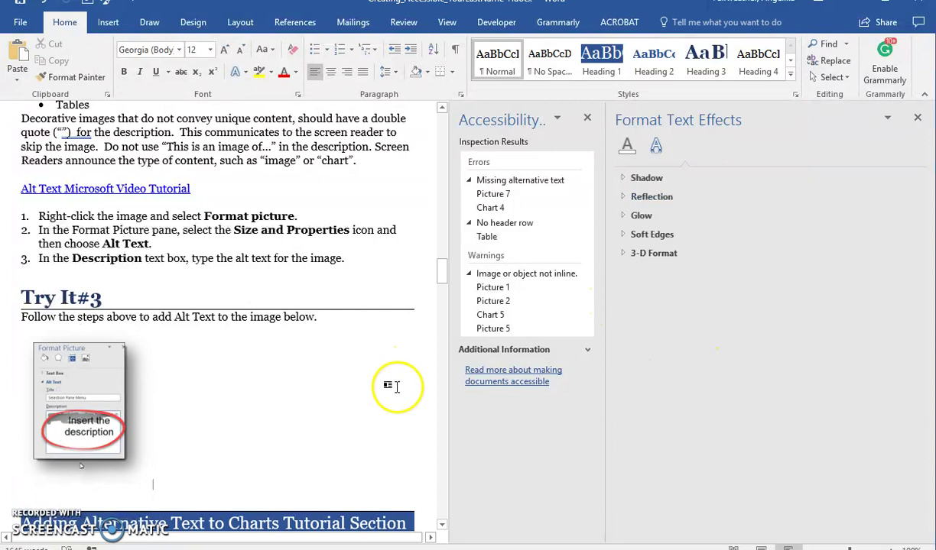
# - Close the Format Text Effects and Accessibility Checker panes and go to the Try It#4 chart section
pyautogui.click(918, 118)
pyautogui.click(917, 117)
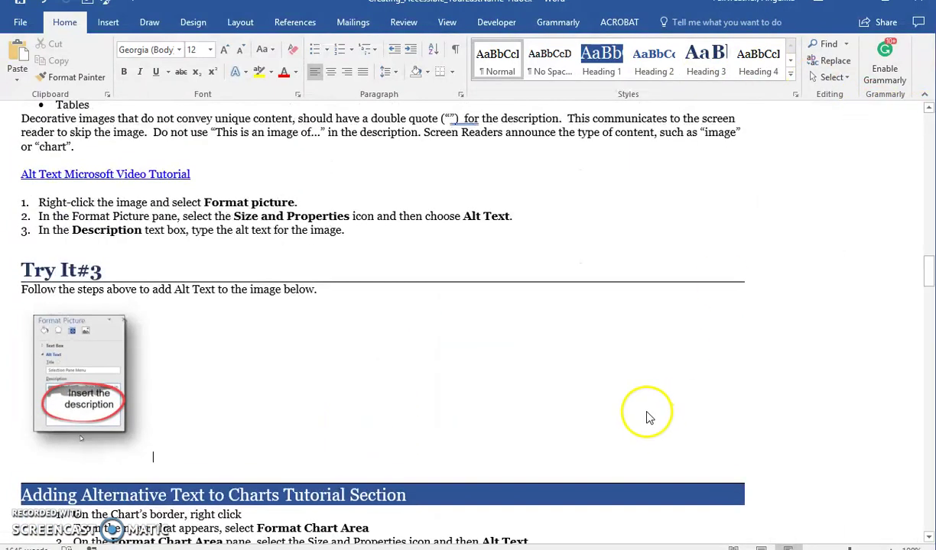
pyautogui.scroll(-10, 630, 396)
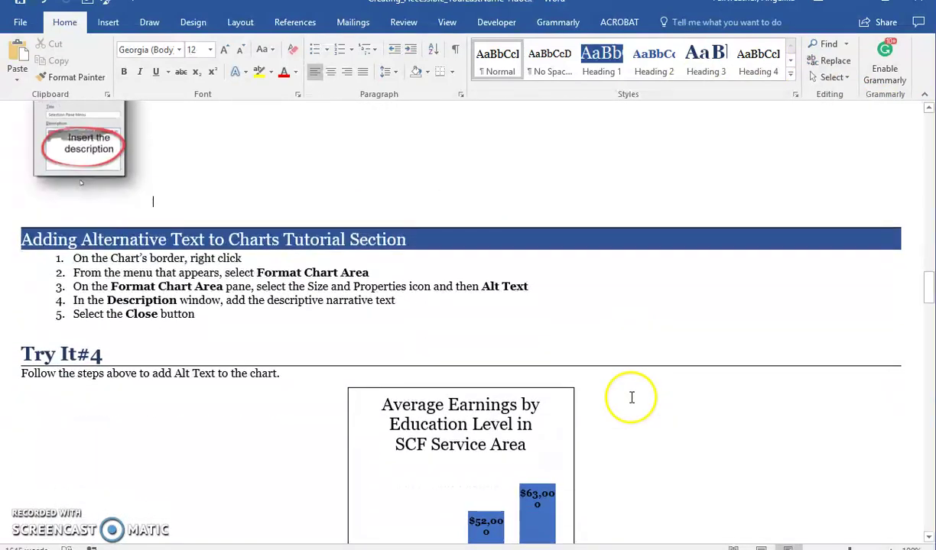
# - Enter "add the descrtiption" as the alt text description of the Try It#4 chart and close the formatting pane
pyautogui.scroll(-1, 632, 402)
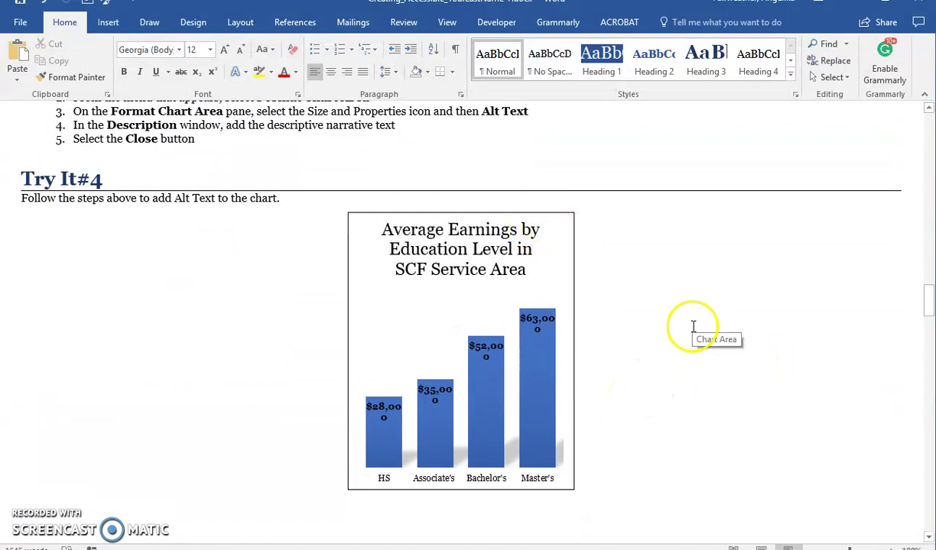
pyautogui.click(504, 218)
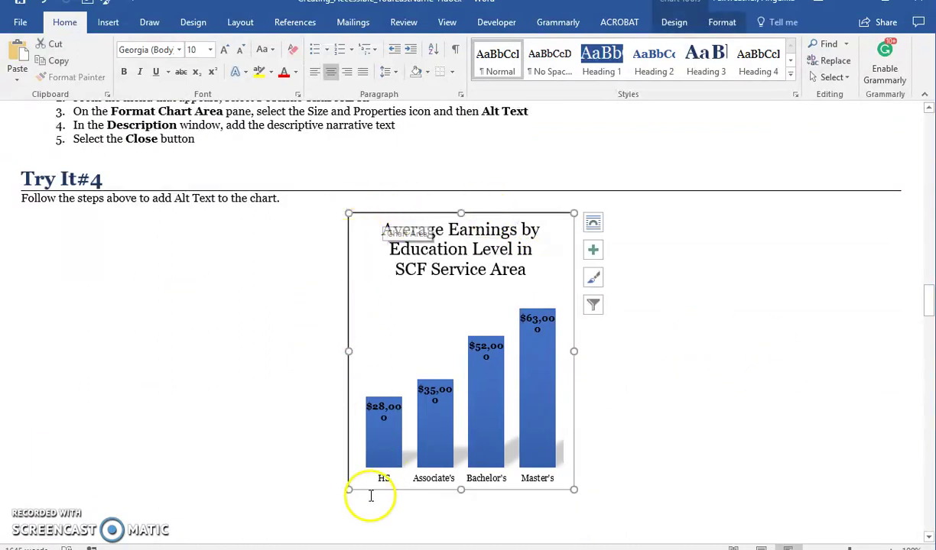
pyautogui.rightClick(513, 216)
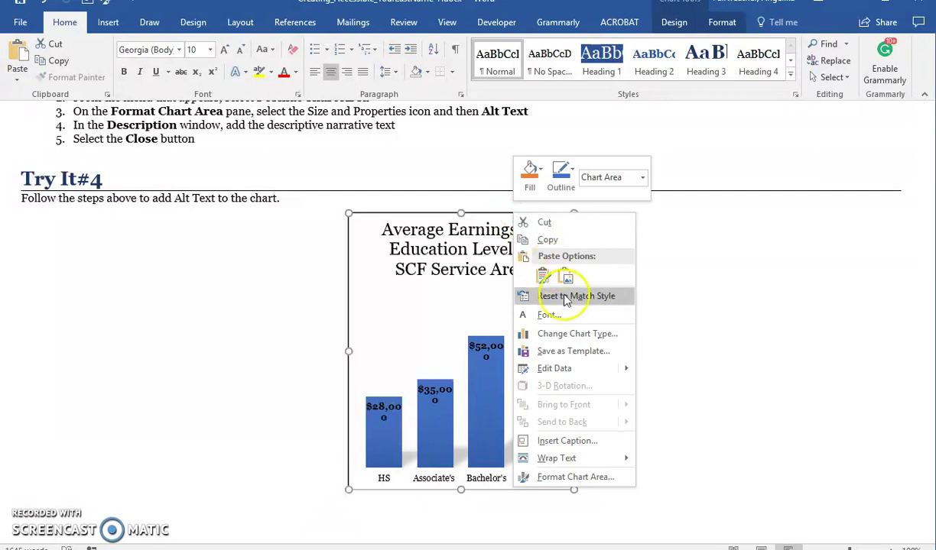
pyautogui.click(591, 479)
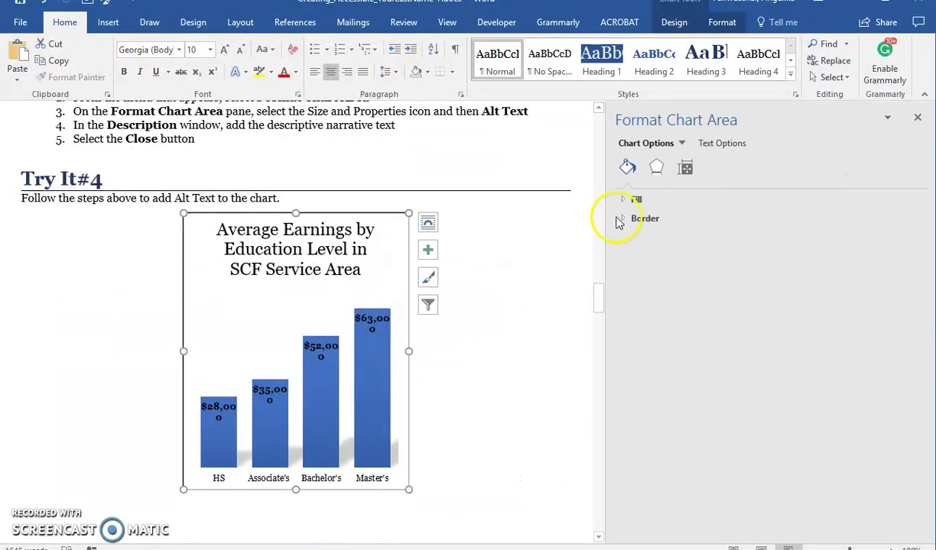
pyautogui.click(688, 172)
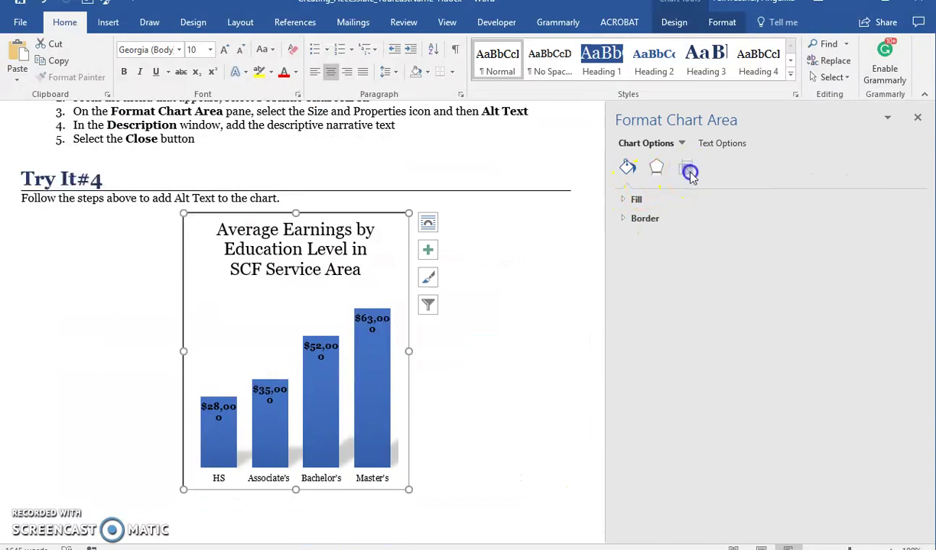
pyautogui.click(702, 309)
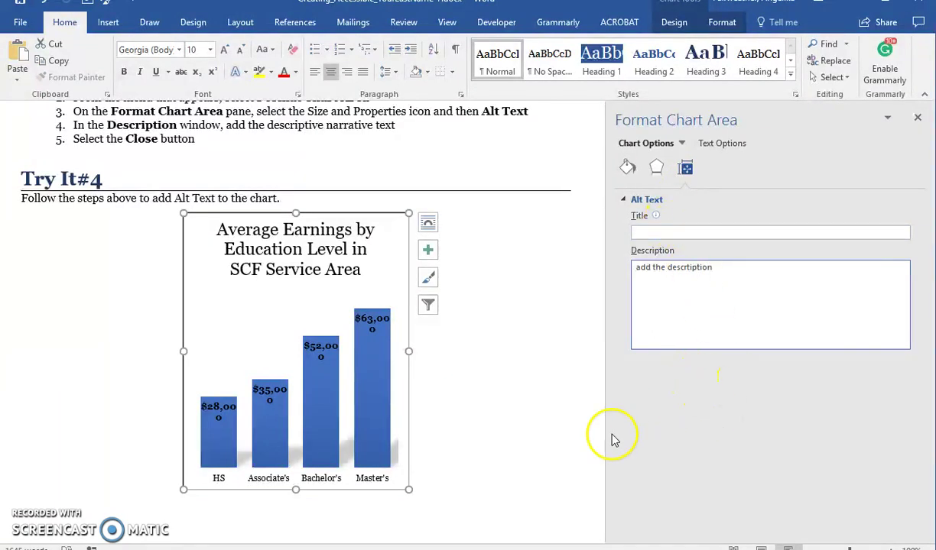
pyautogui.click(522, 413)
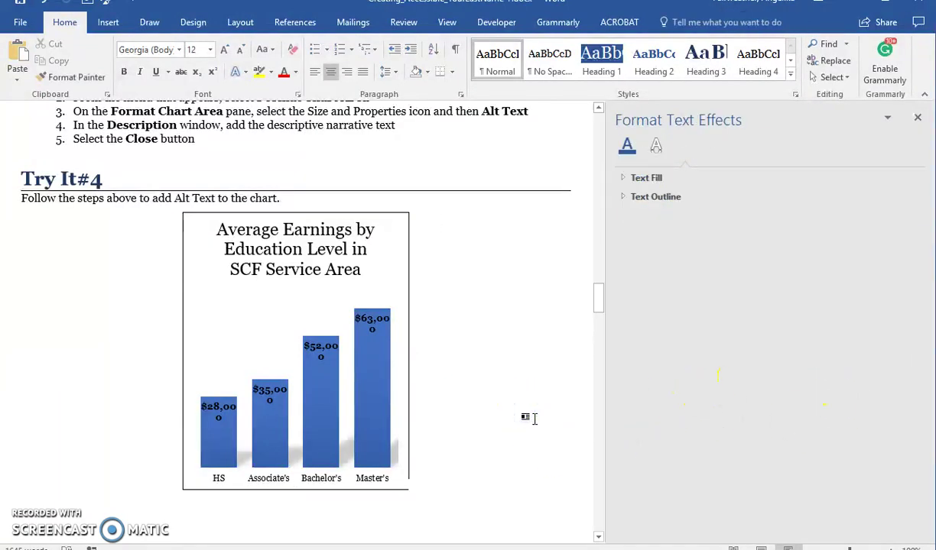
pyautogui.click(917, 117)
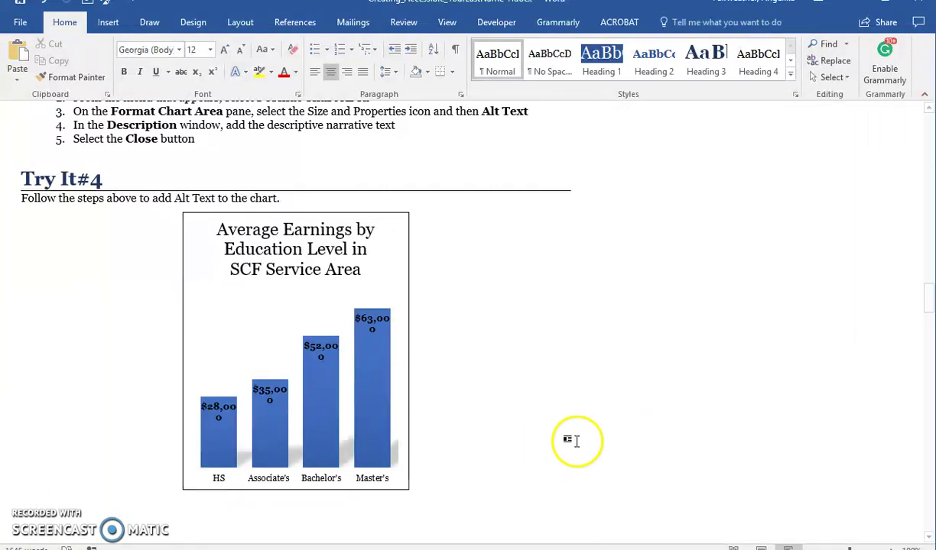
# - Open the data of the Average Earnings chart in the Make a table from the data section for editing in Excel
pyautogui.scroll(-8, 596, 412)
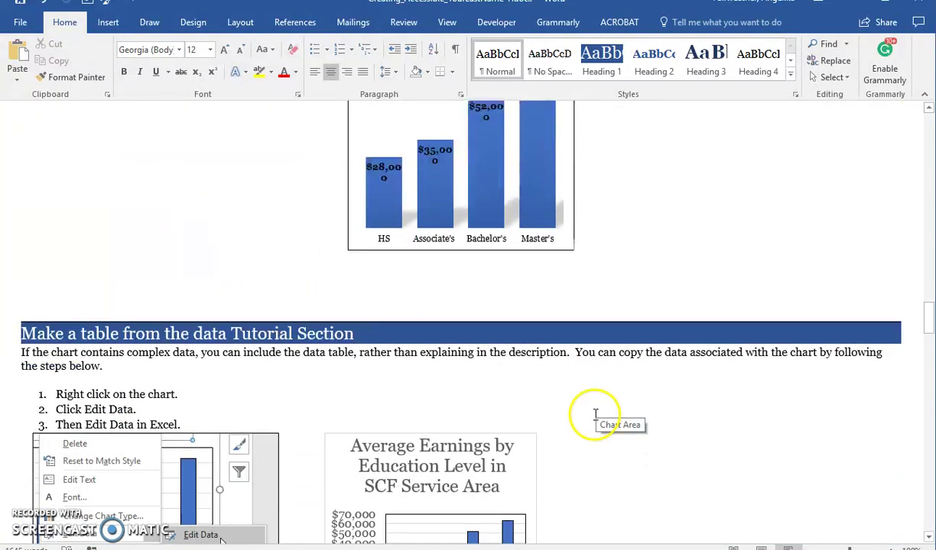
pyautogui.scroll(-2, 593, 423)
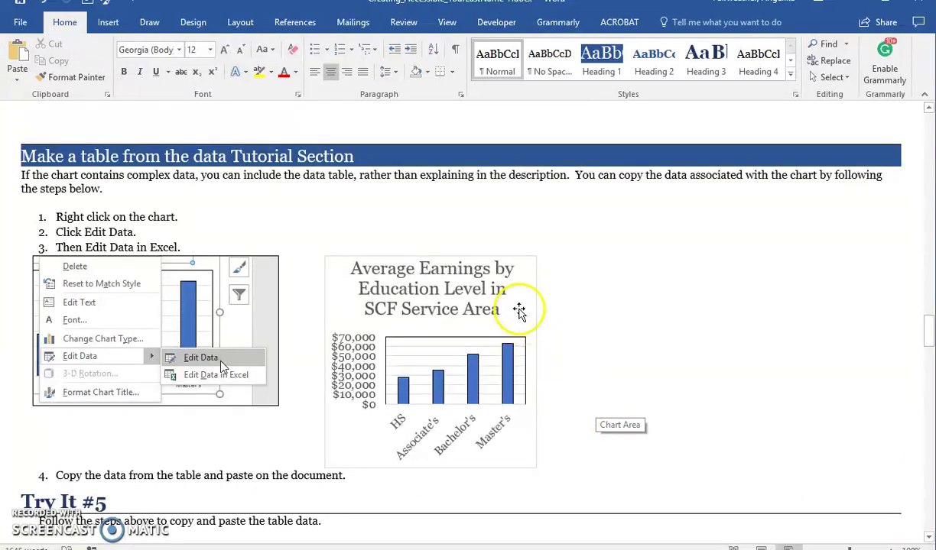
pyautogui.click(522, 264)
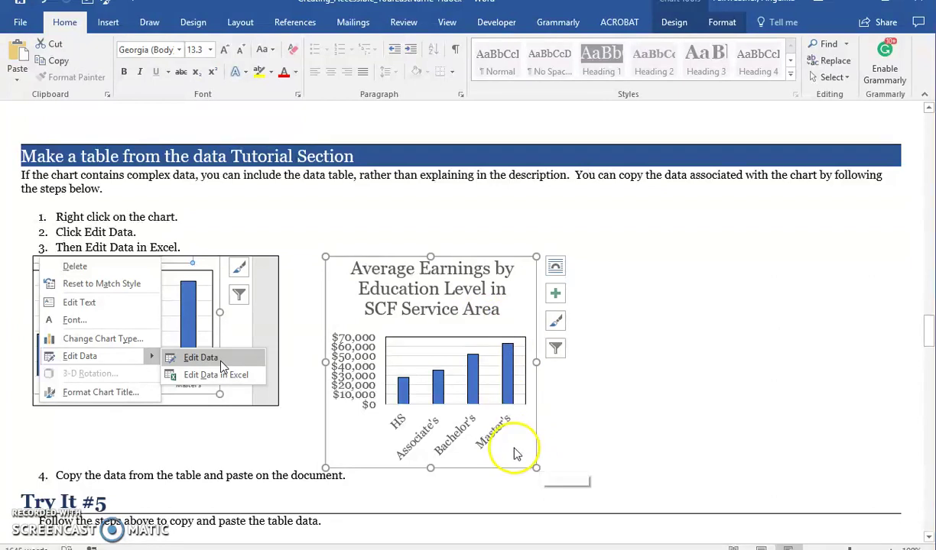
pyautogui.click(476, 338)
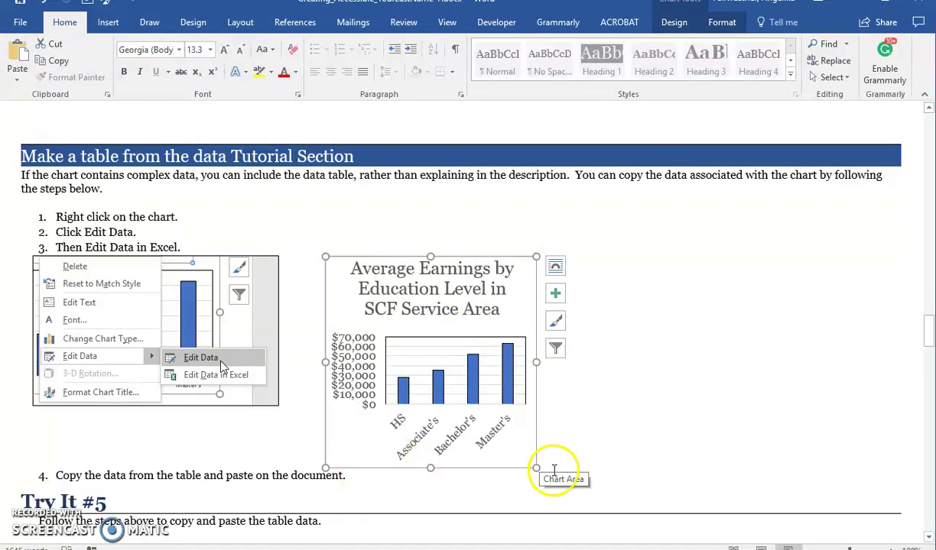
pyautogui.rightClick(480, 304)
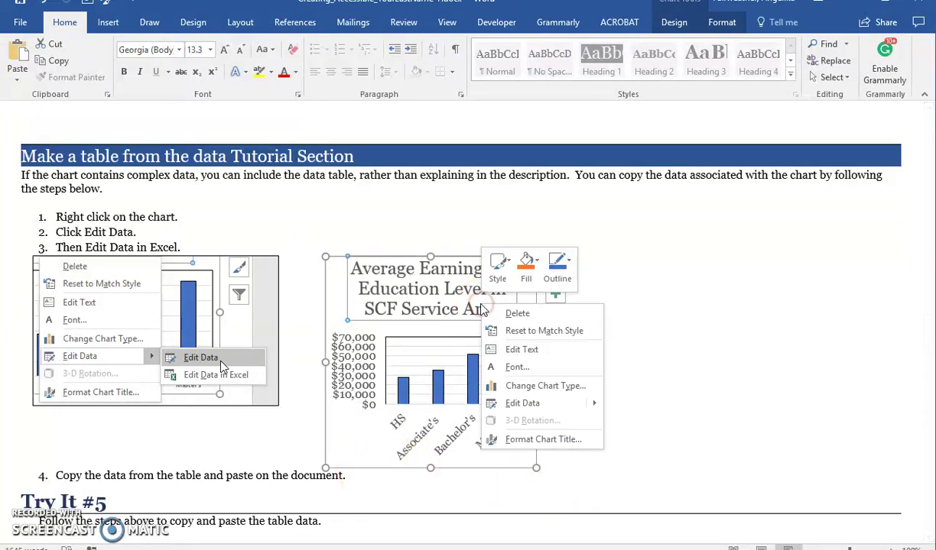
pyautogui.click(523, 404)
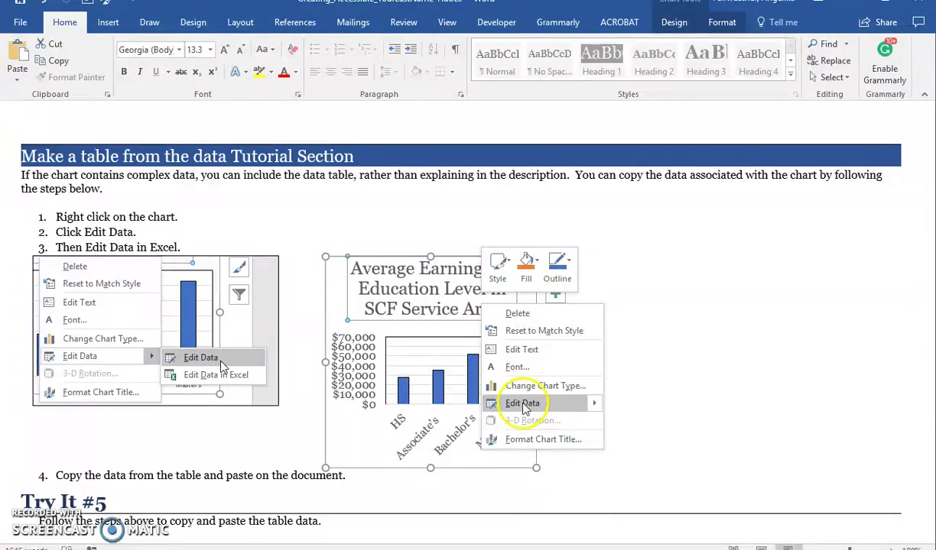
pyautogui.moveTo(594, 404)
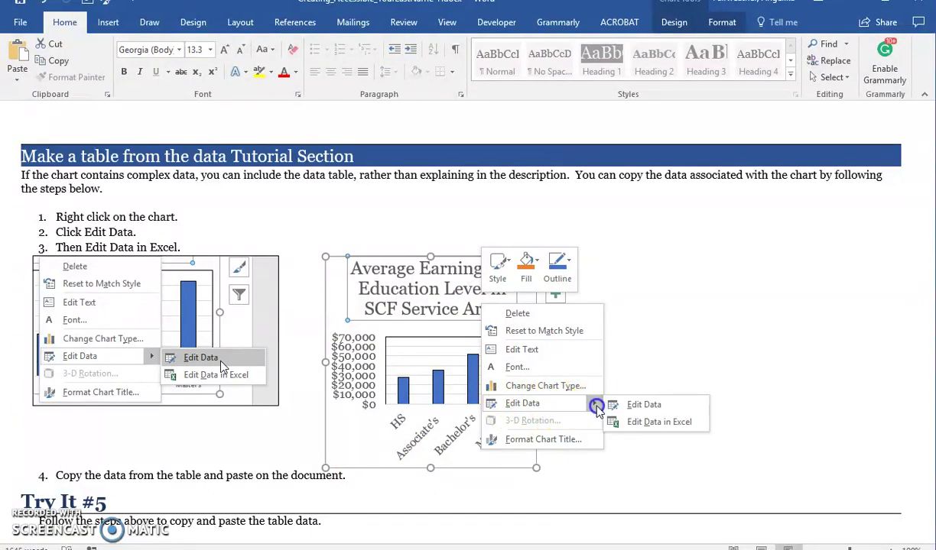
pyautogui.click(669, 425)
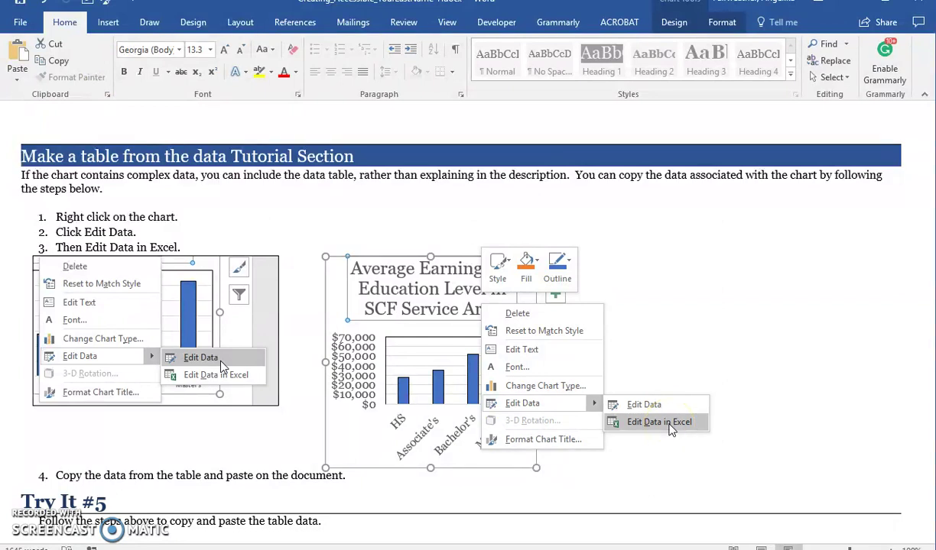
pyautogui.click(669, 425)
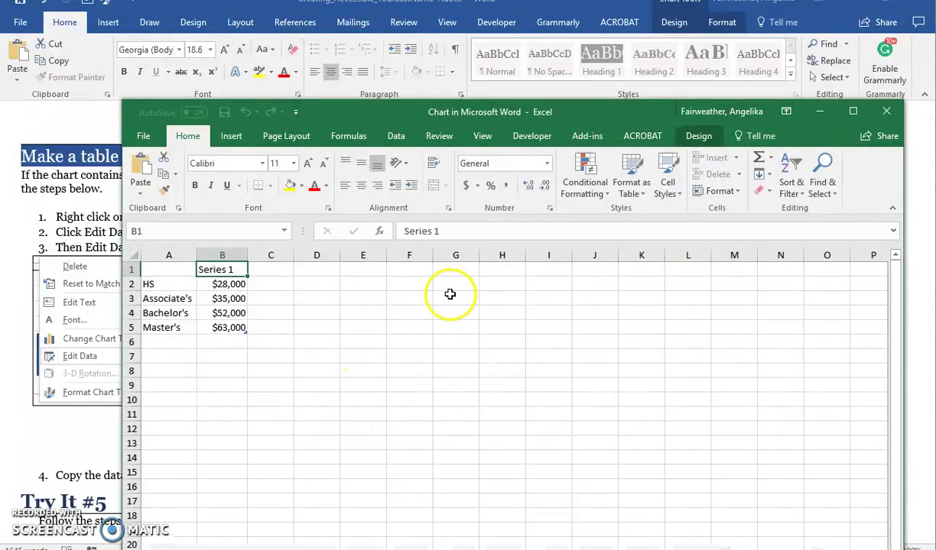
# - Copy the chart data in cells A1:B5 and minimize the workbook to return to the Word document
pyautogui.click(174, 274)
pyautogui.moveTo(175, 275); pyautogui.dragTo(239, 328)
pyautogui.hotkey('ctrl', 'c')
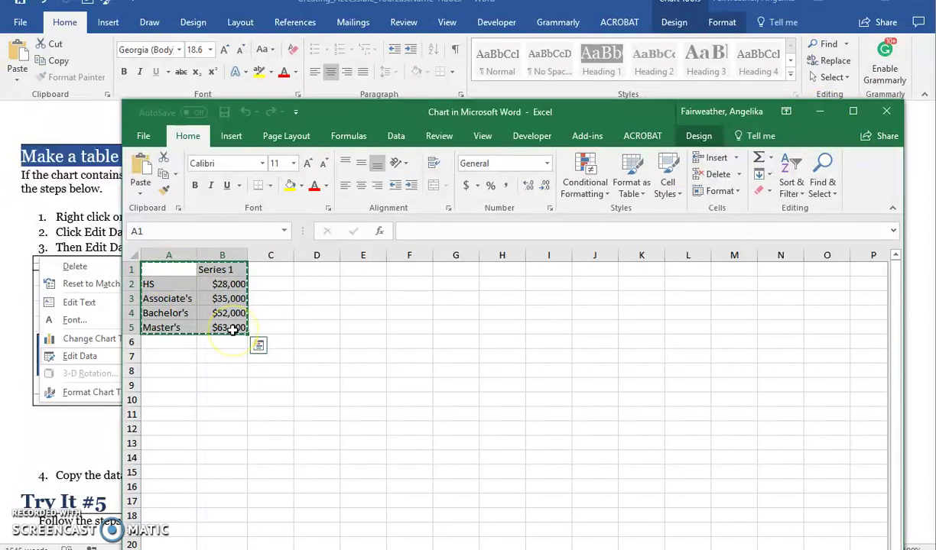
pyautogui.click(819, 112)
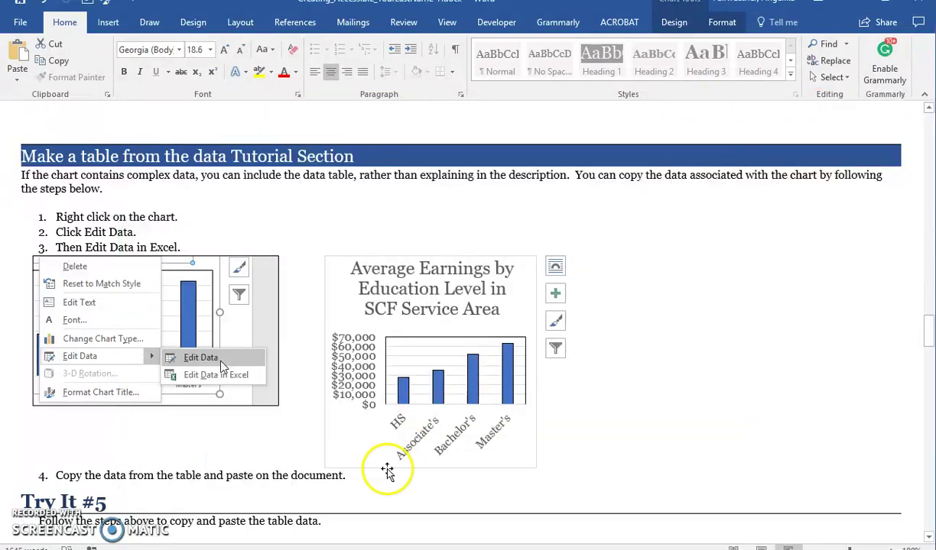
# - Paste the copied chart data as a table below the Try It #5 instruction
pyautogui.click(260, 450)
pyautogui.scroll(-2, 260, 450)
pyautogui.scroll(-1, 260, 449)
pyautogui.click(92, 443)
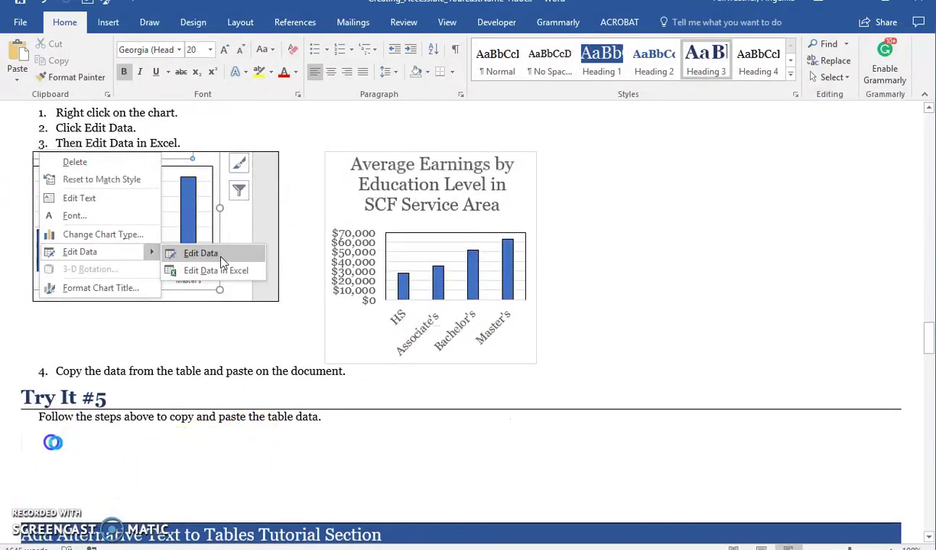
pyautogui.hotkey('ctrl', 'v')
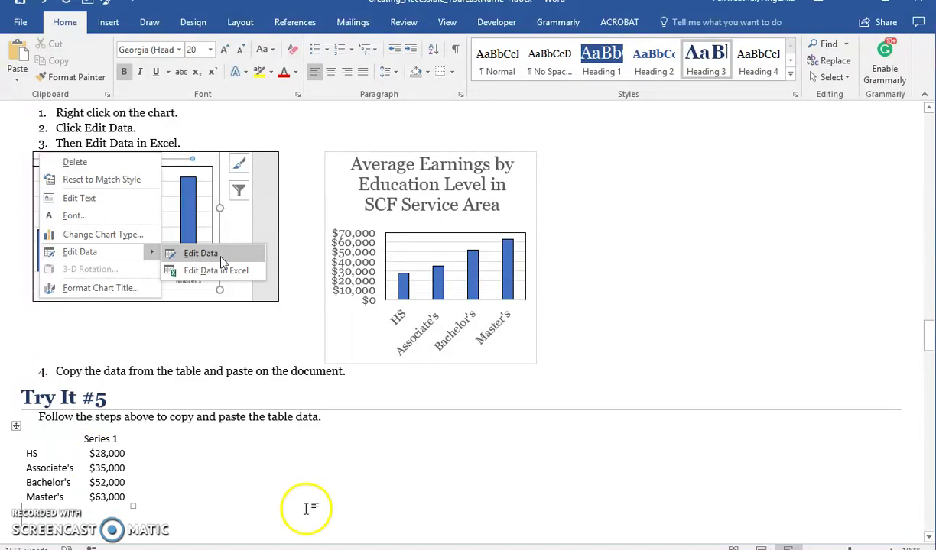
# - Open the table properties of the Try It #6 table of assignments and points
pyautogui.scroll(-5, 304, 406)
pyautogui.scroll(-2, 420, 472)
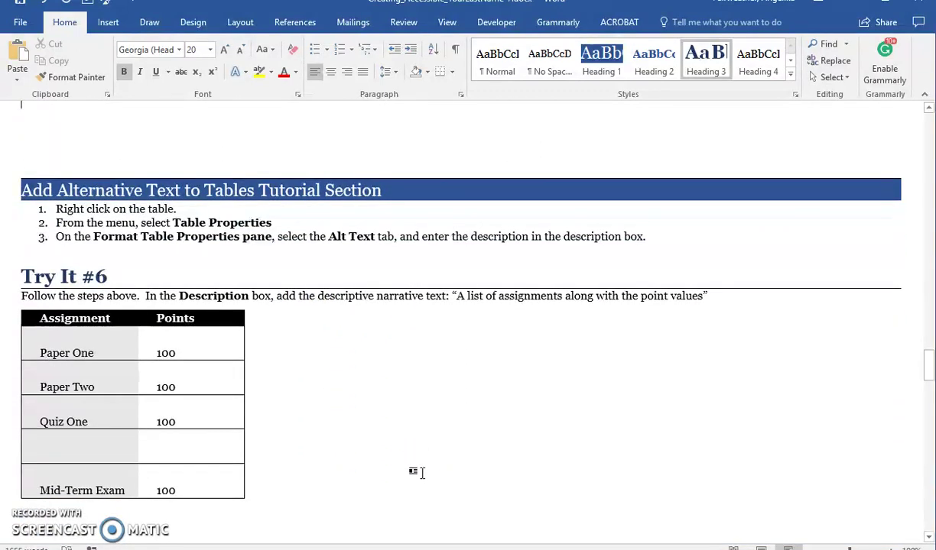
pyautogui.scroll(-1, 422, 473)
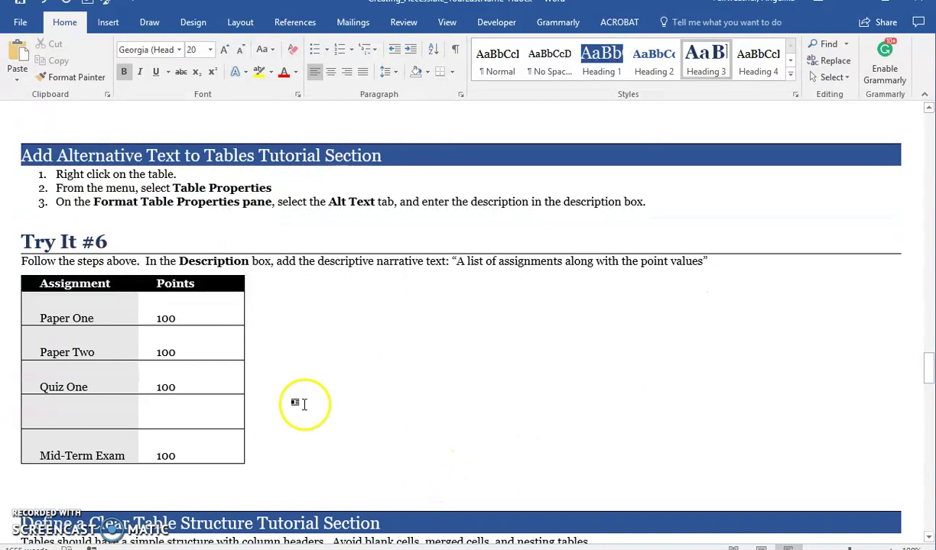
pyautogui.rightClick(183, 289)
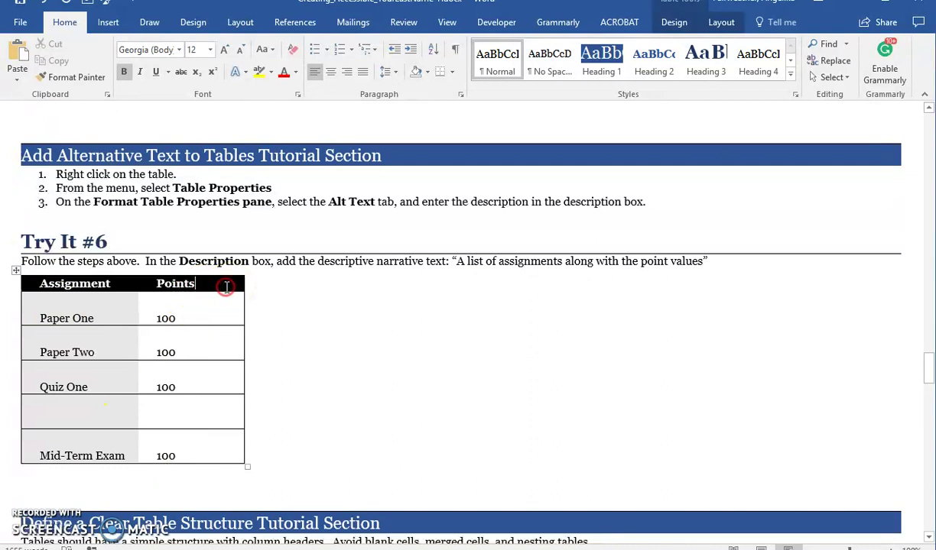
pyautogui.rightClick(218, 354)
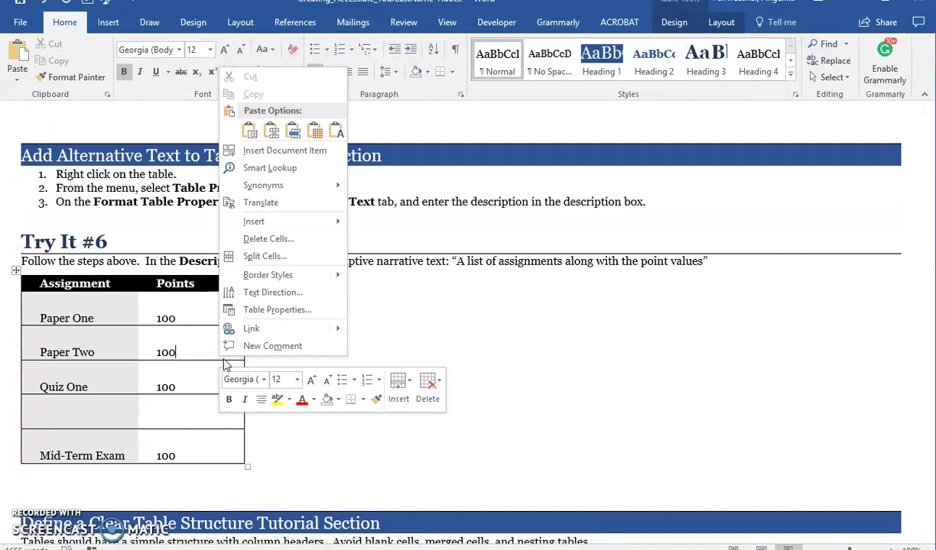
pyautogui.click(260, 310)
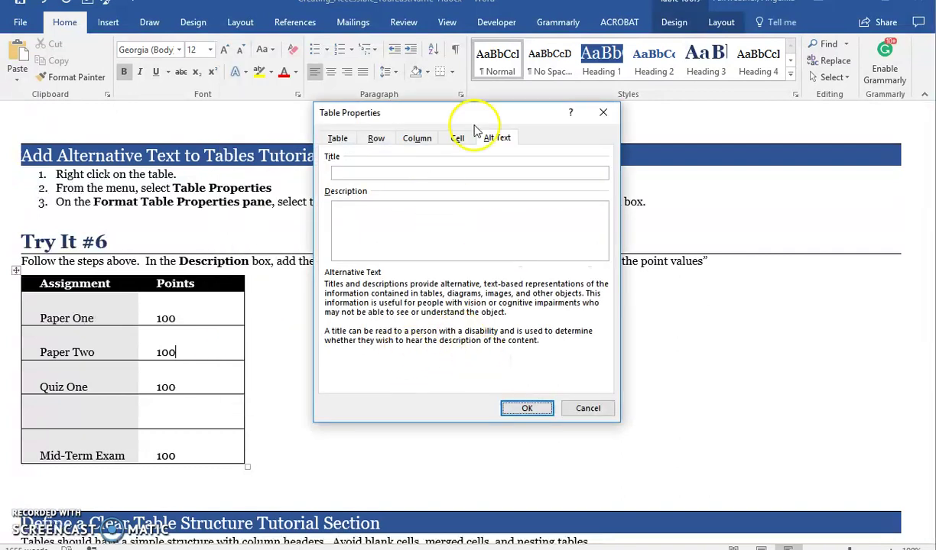
# - Paste the copied chart data as the alt text description of the Try It #6 table and apply it
pyautogui.click(338, 139)
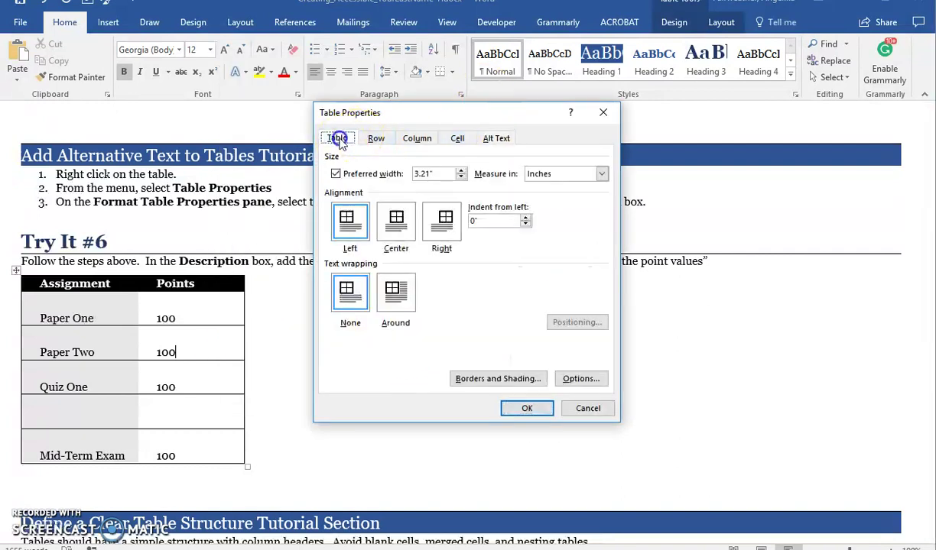
pyautogui.click(493, 139)
pyautogui.click(458, 139)
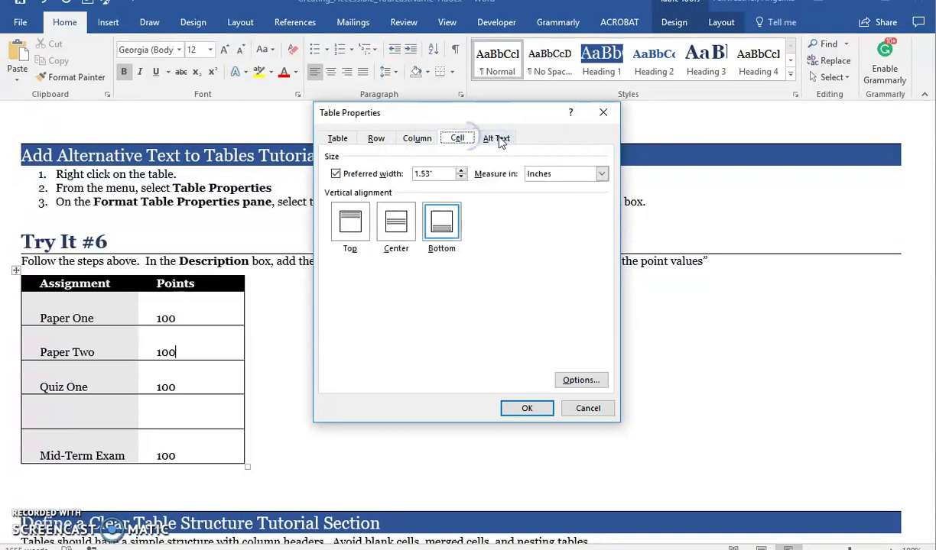
pyautogui.click(499, 139)
pyautogui.click(426, 231)
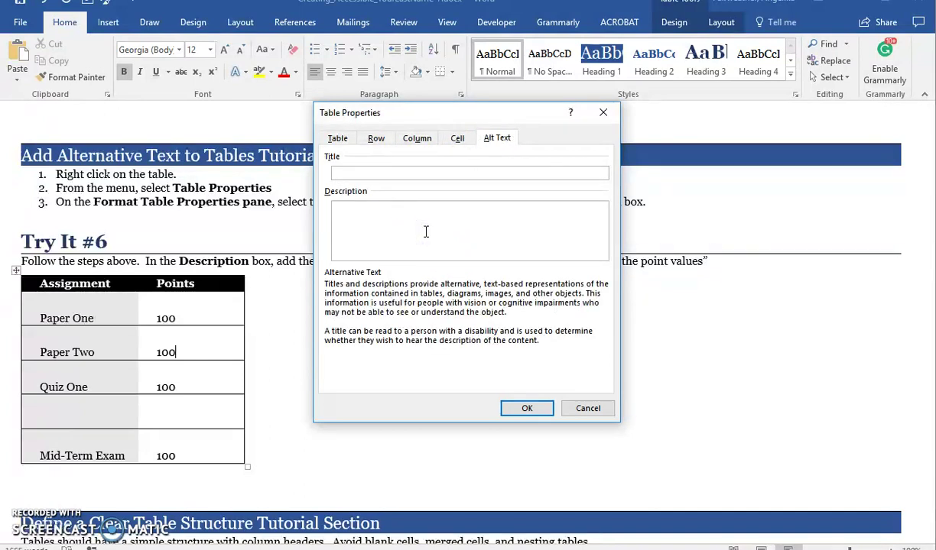
pyautogui.hotkey('ctrl', 'v')
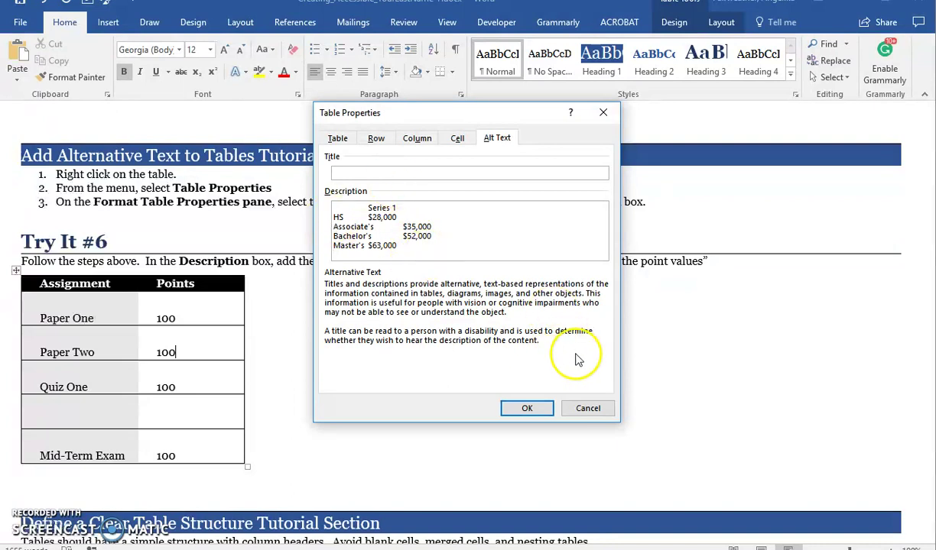
pyautogui.click(537, 409)
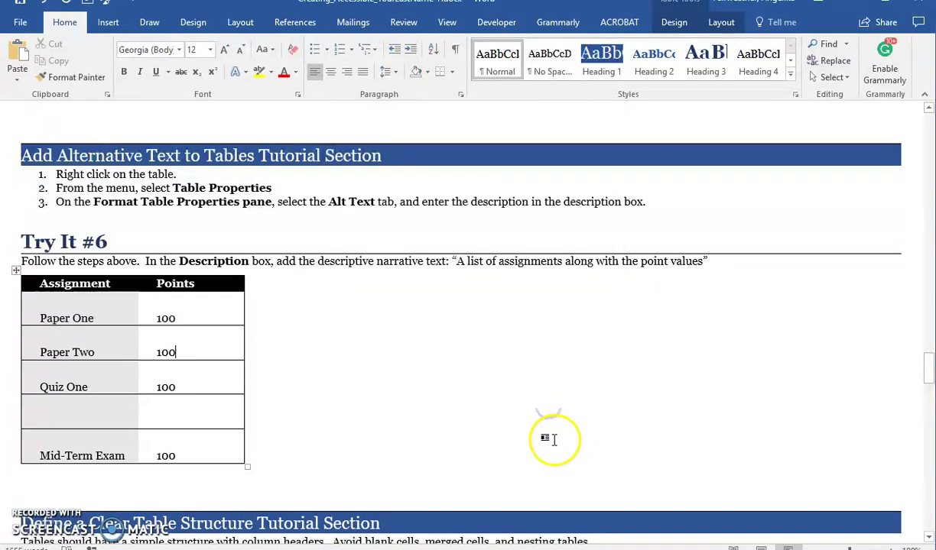
# - Turn on the Header Row style option for the Try It #7 table of education levels and incomes
pyautogui.scroll(-6, 543, 434)
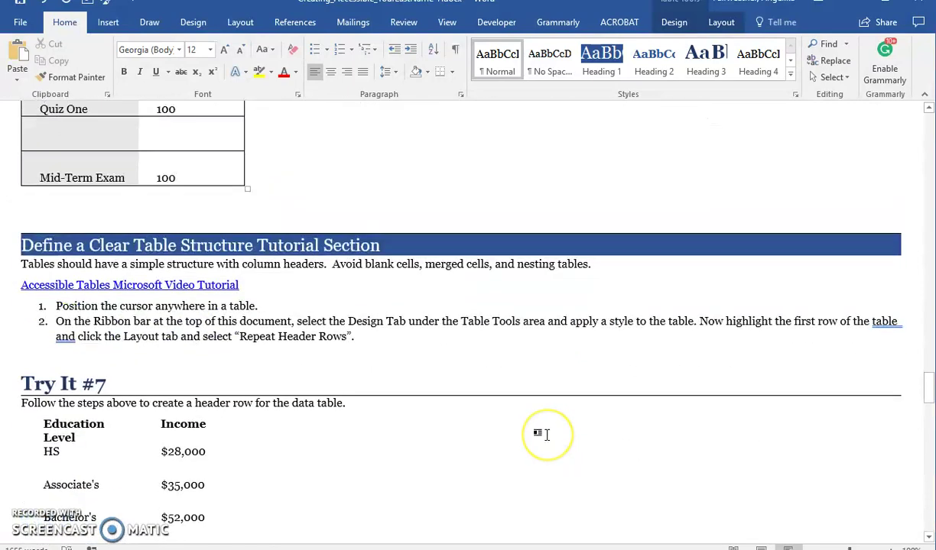
pyautogui.scroll(-1, 546, 434)
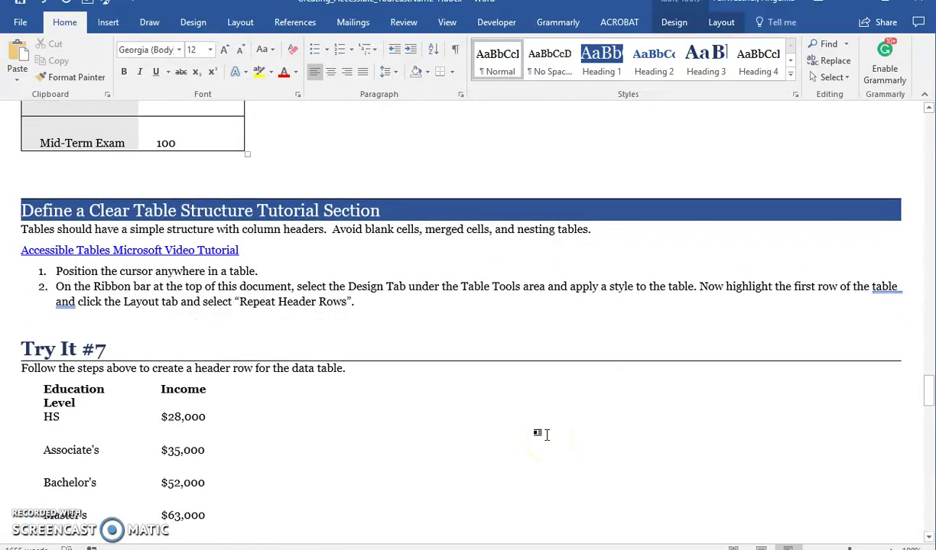
pyautogui.scroll(-3, 541, 434)
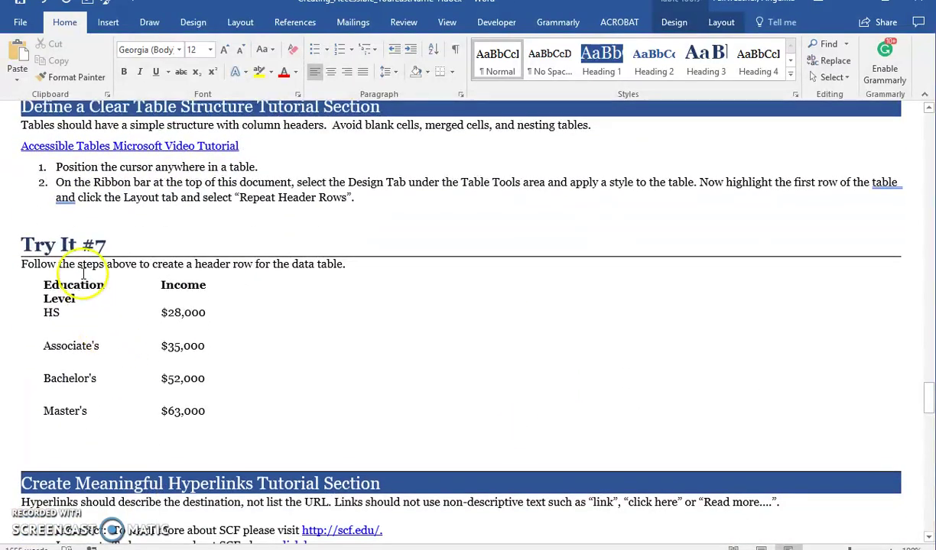
pyautogui.click(86, 321)
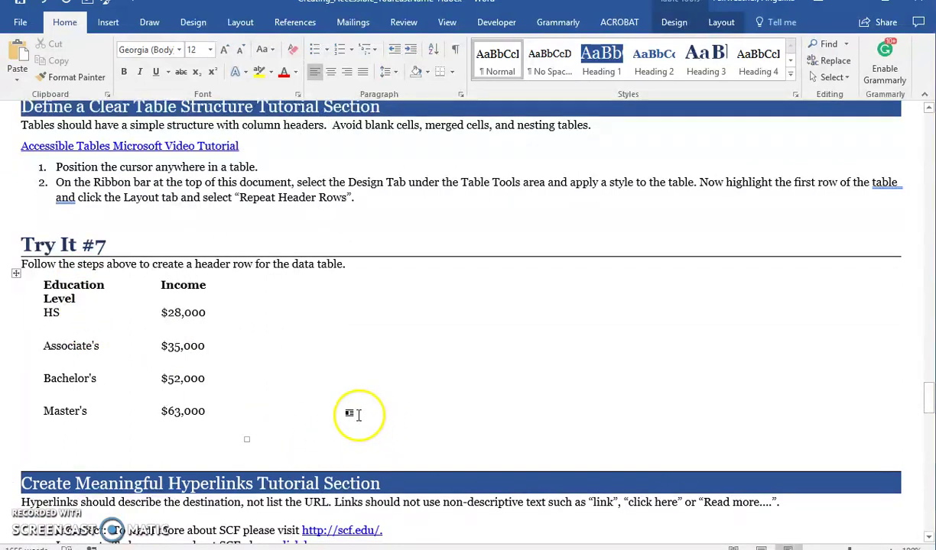
pyautogui.click(69, 287)
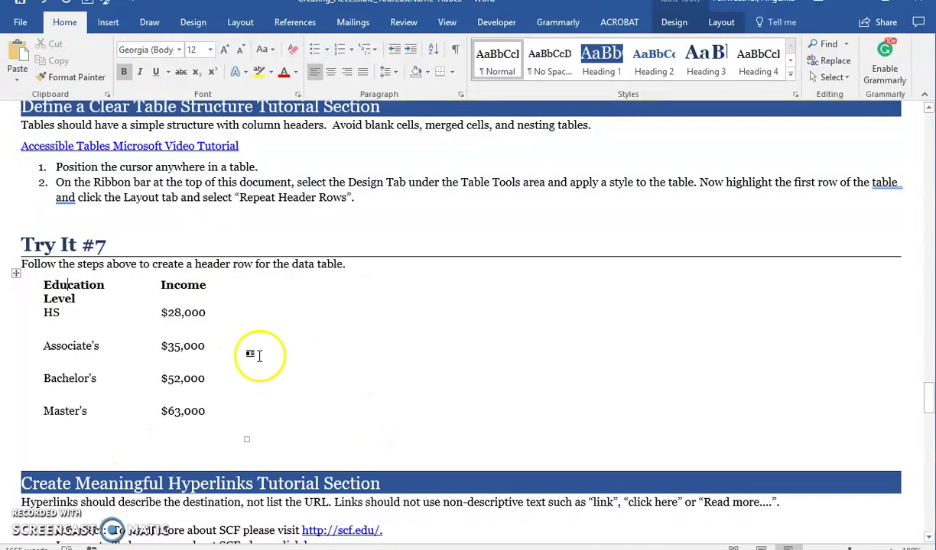
pyautogui.moveTo(190, 346); pyautogui.dragTo(198, 347)
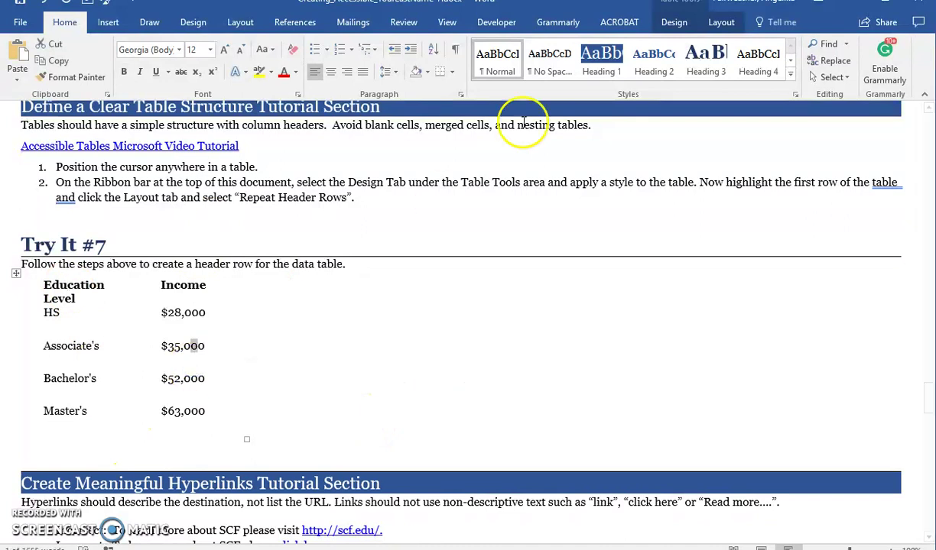
pyautogui.click(673, 23)
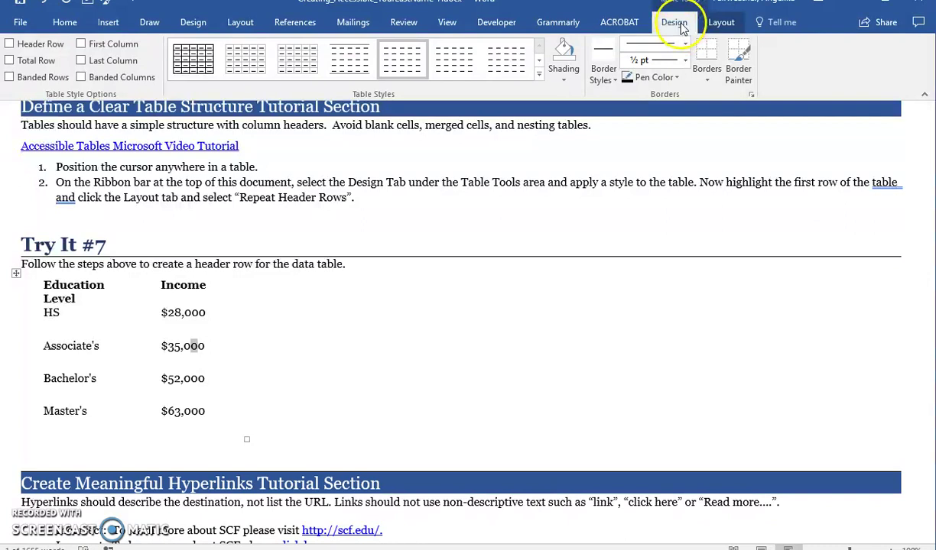
pyautogui.click(721, 22)
pyautogui.click(674, 22)
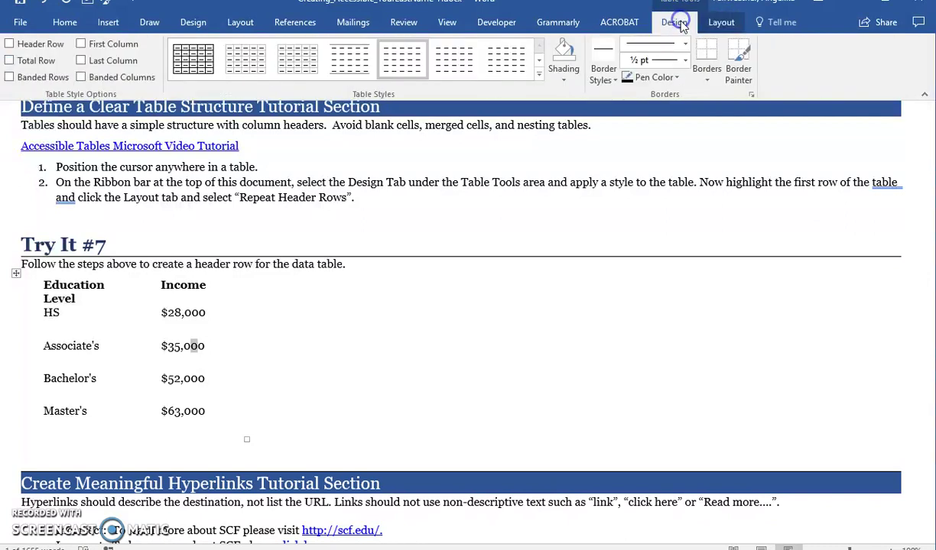
pyautogui.click(9, 43)
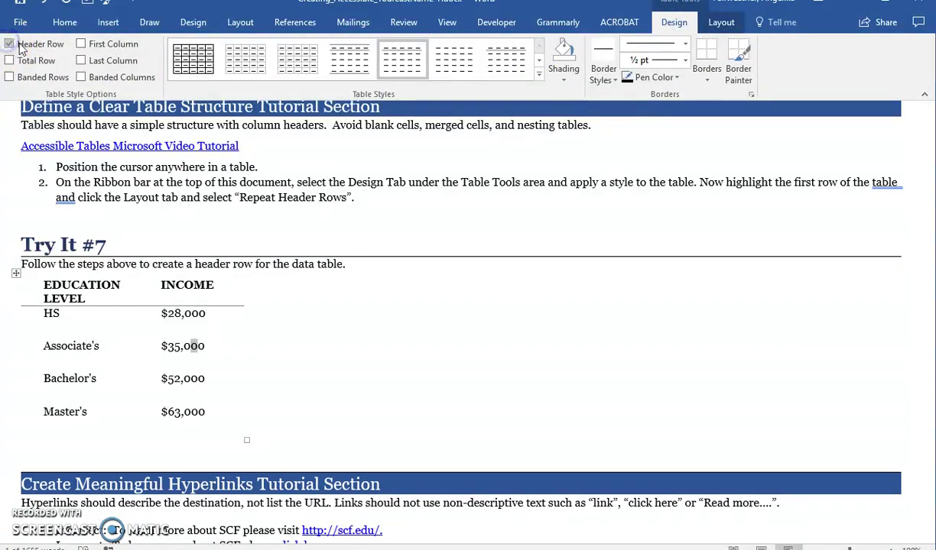
pyautogui.moveTo(174, 288); pyautogui.dragTo(183, 289)
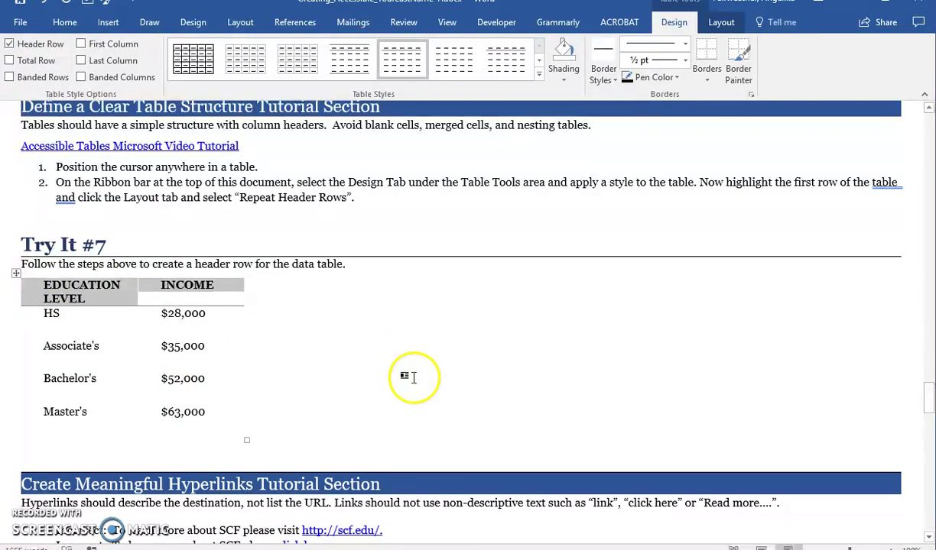
pyautogui.click(390, 414)
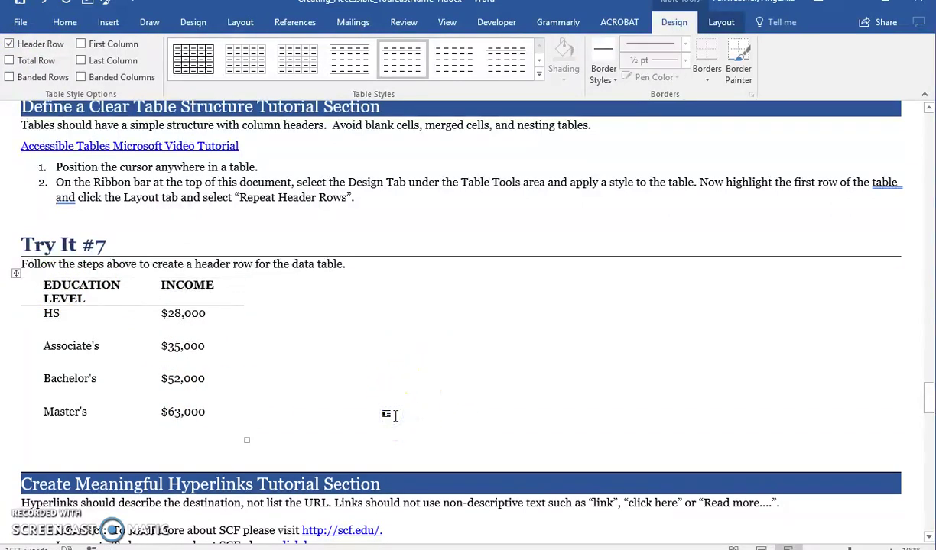
pyautogui.scroll(-2, 394, 415)
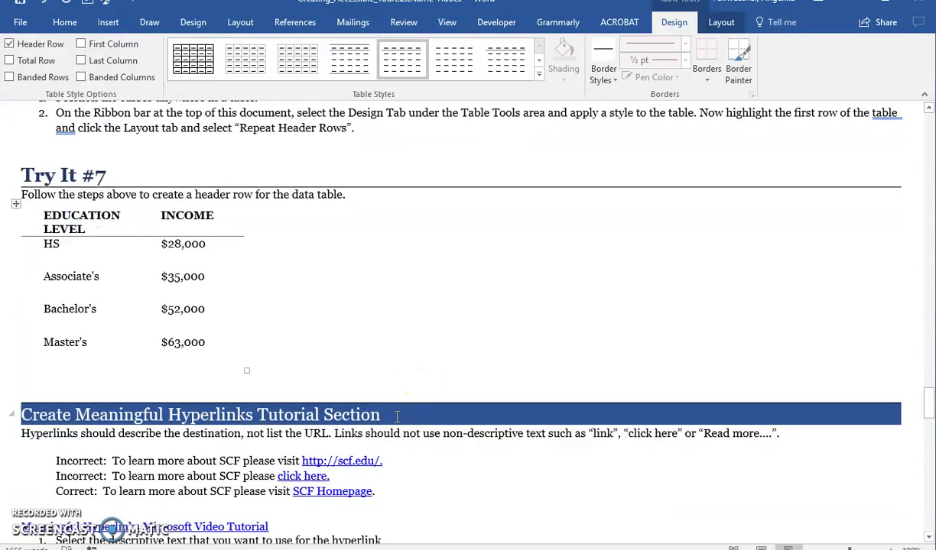
pyautogui.scroll(-2, 396, 417)
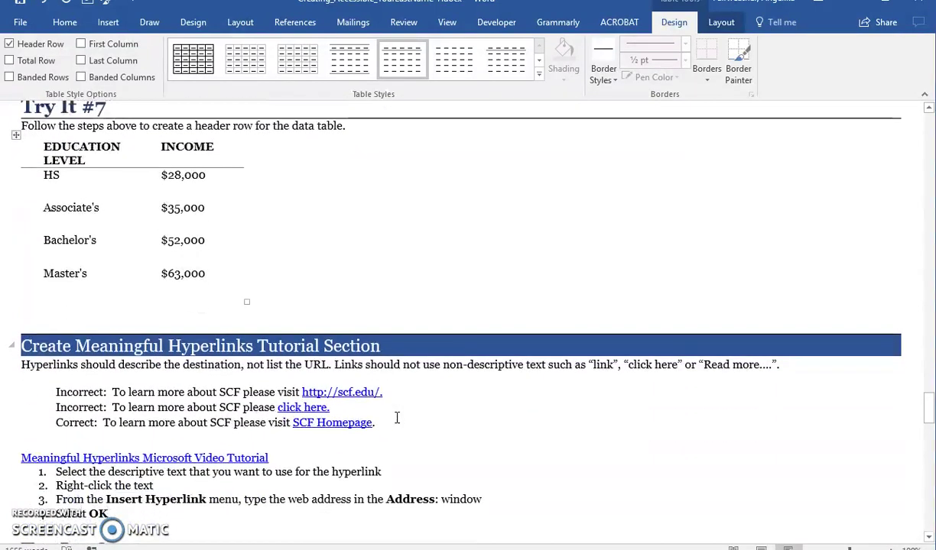
pyautogui.scroll(-6, 433, 458)
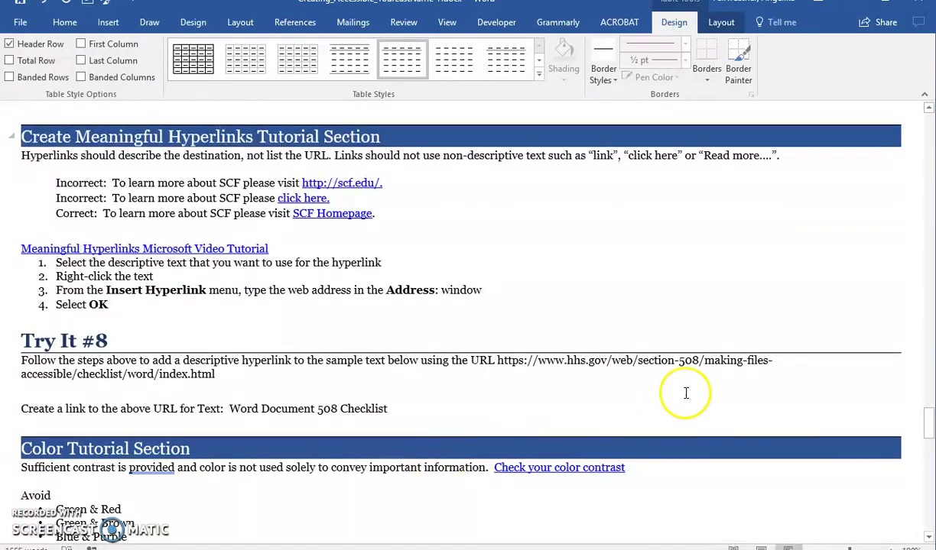
pyautogui.scroll(-1, 644, 411)
pyautogui.scroll(-1, 644, 411)
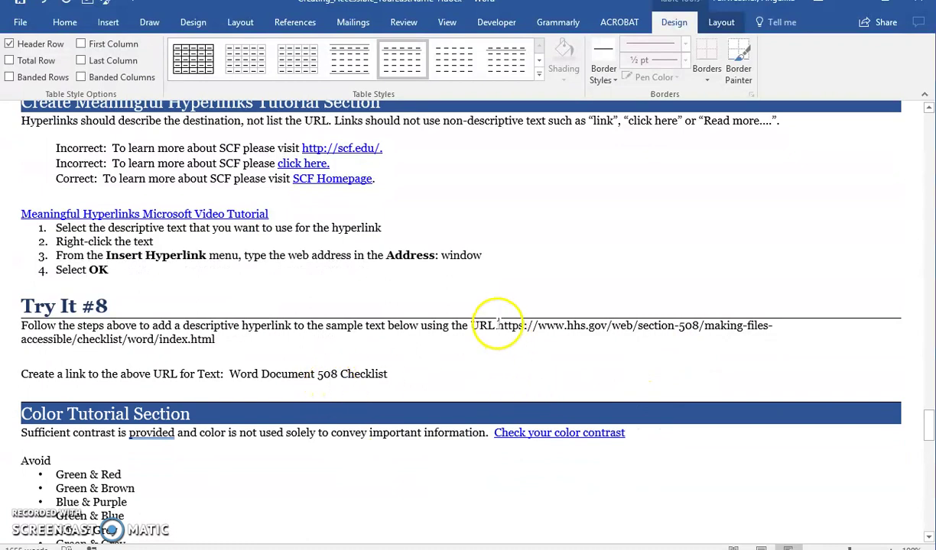
pyautogui.moveTo(498, 324); pyautogui.dragTo(752, 338)
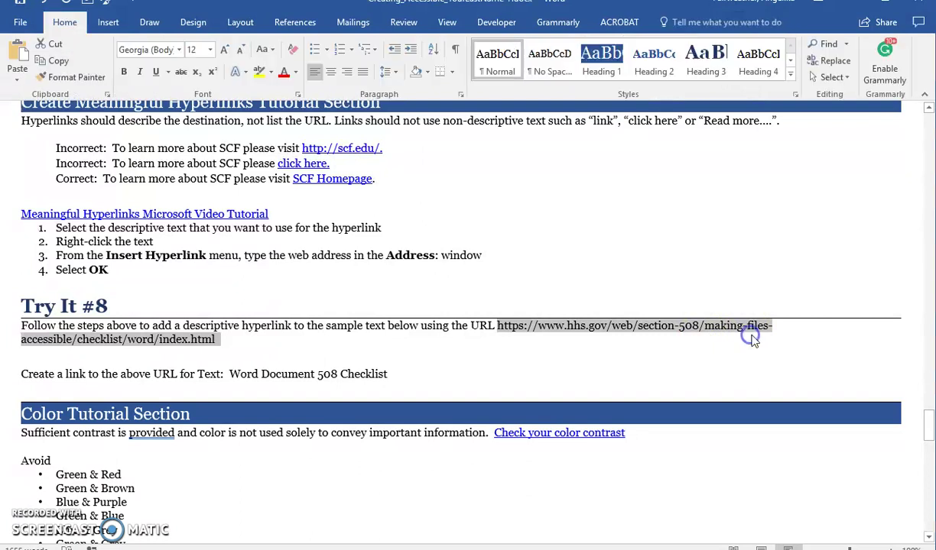
# - Insert a hyperlink on the Try It #8 text "Word Document 508 Checklist", using the copied URL as its address
pyautogui.click(251, 372)
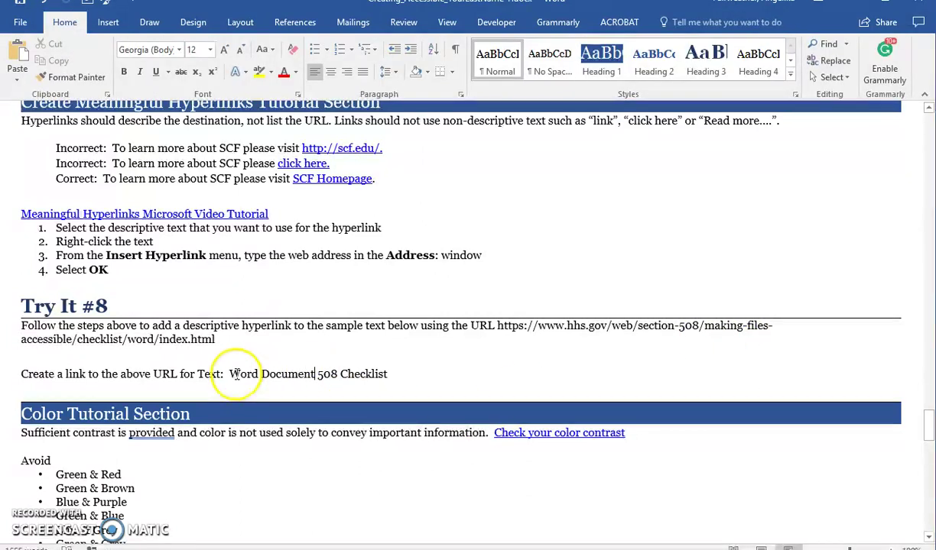
pyautogui.moveTo(250, 374); pyautogui.dragTo(378, 383)
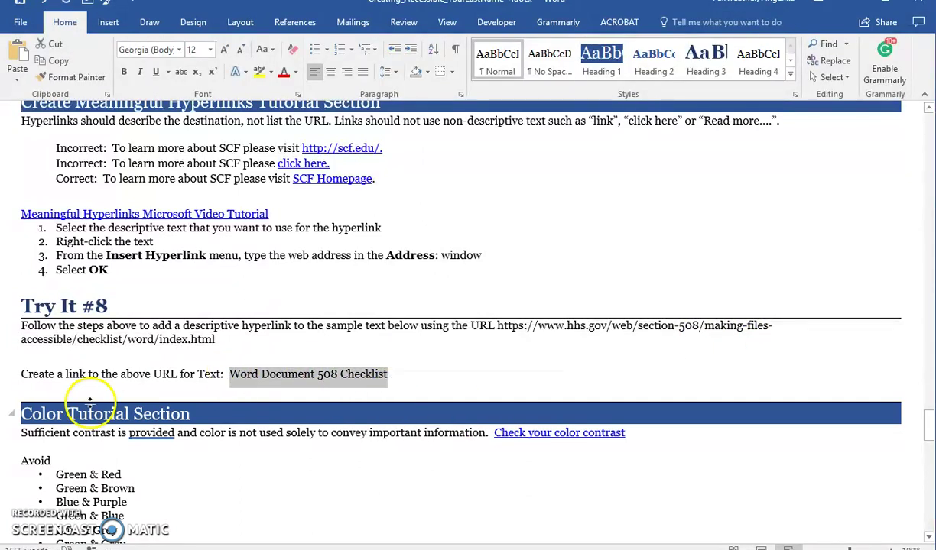
pyautogui.click(417, 366)
pyautogui.moveTo(231, 374); pyautogui.dragTo(373, 380)
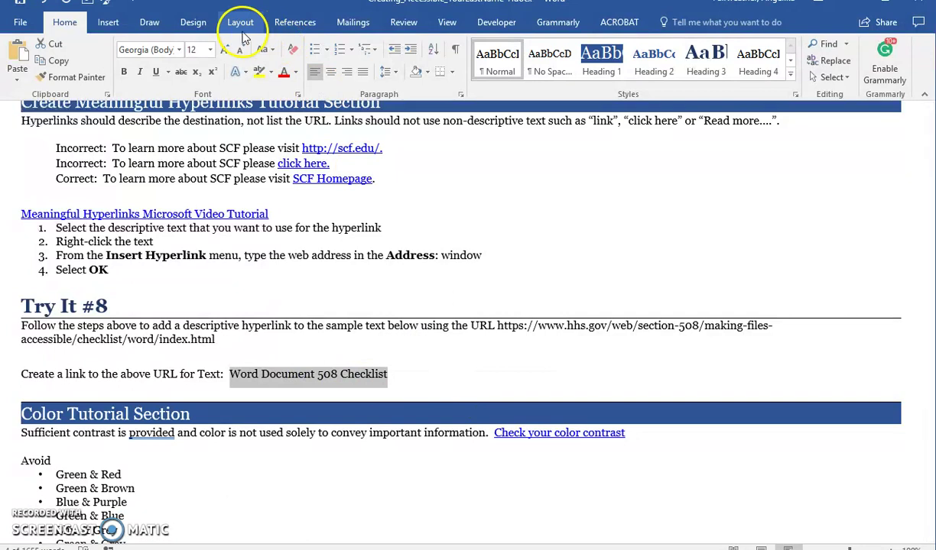
pyautogui.click(109, 22)
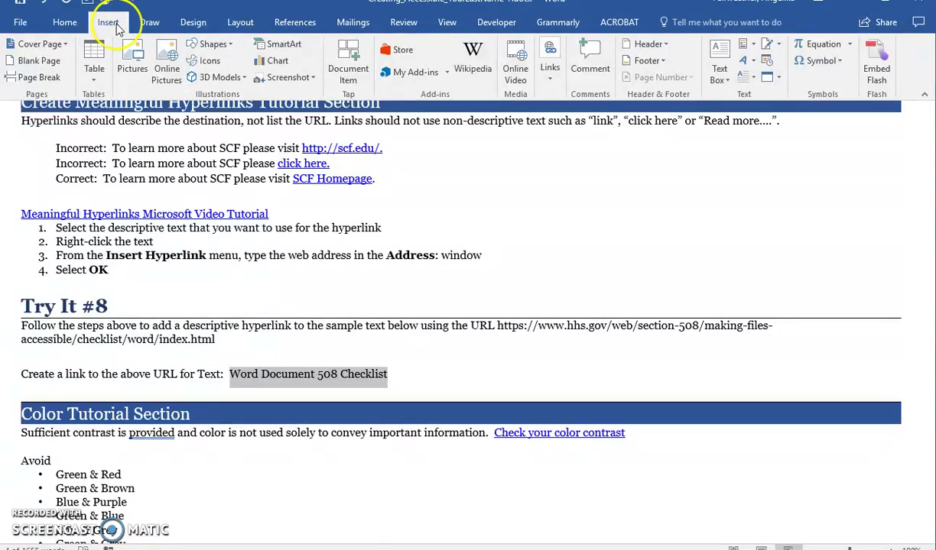
pyautogui.click(350, 376)
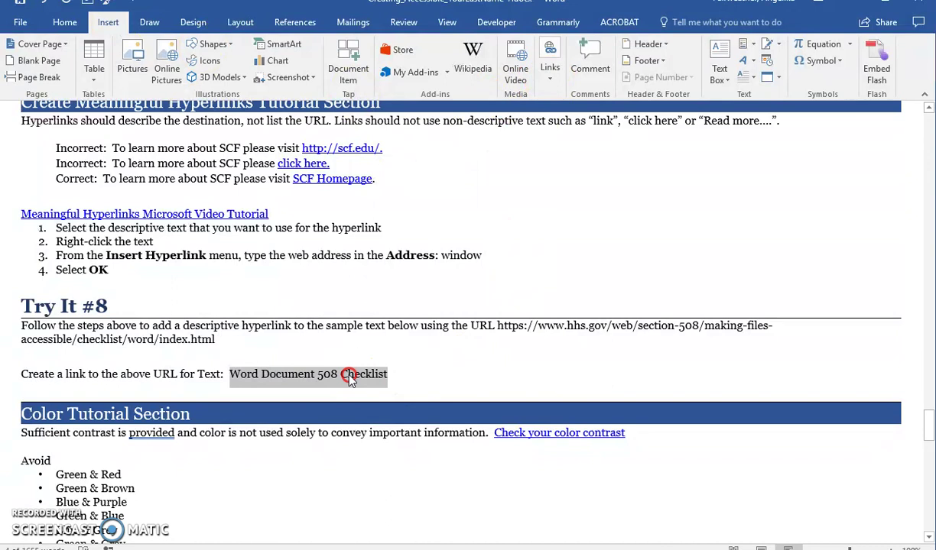
pyautogui.rightClick(349, 379)
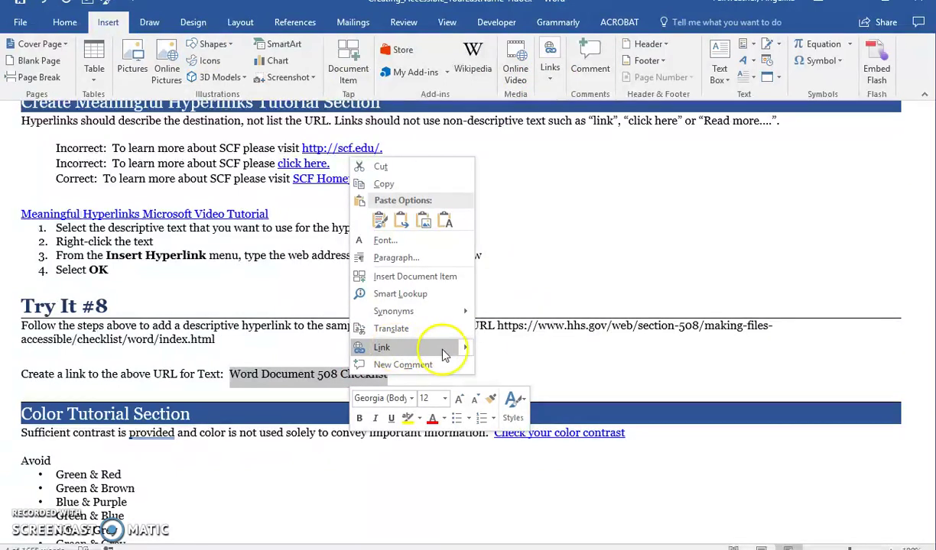
pyautogui.moveTo(468, 350)
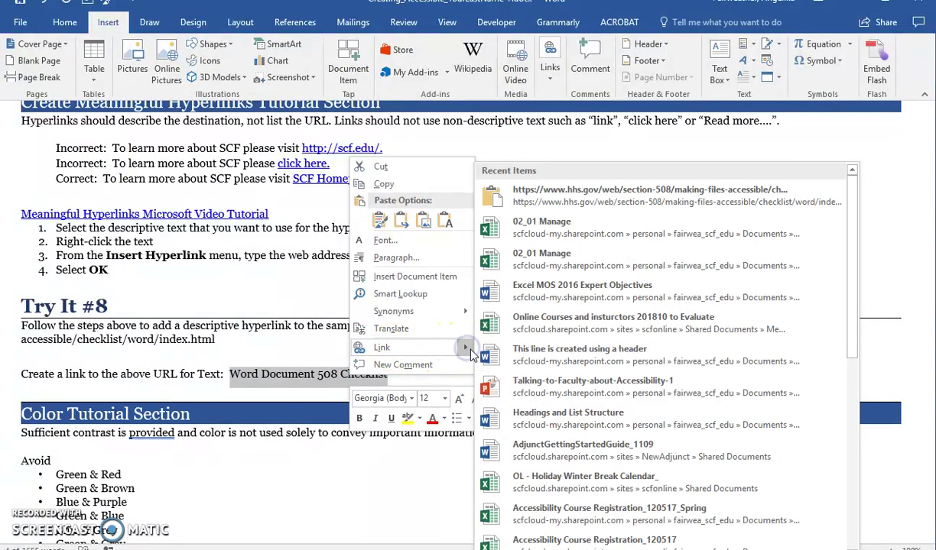
pyautogui.click(428, 347)
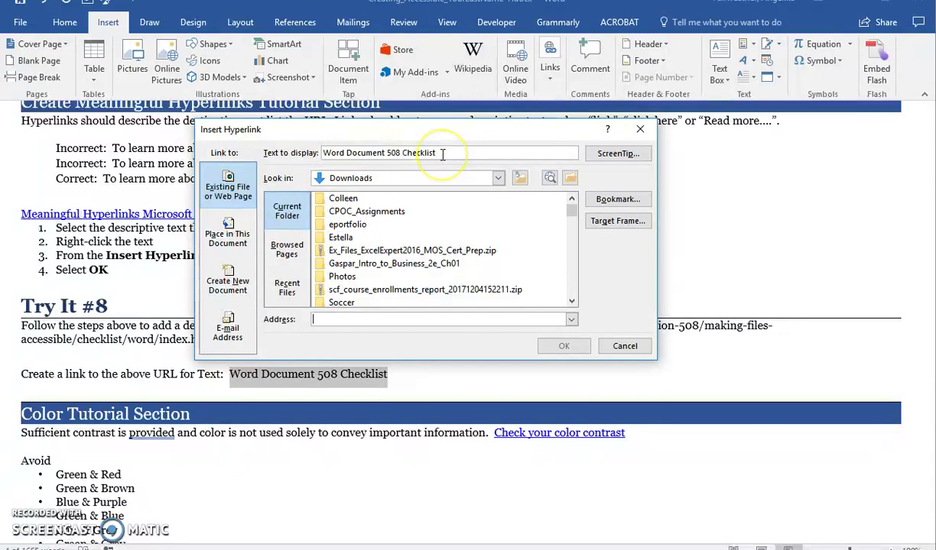
pyautogui.click(370, 320)
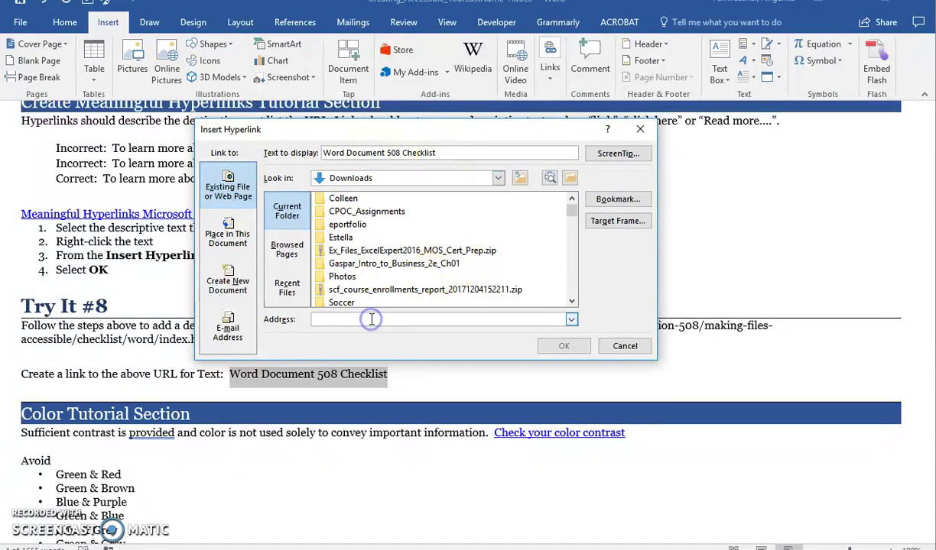
pyautogui.hotkey('ctrl', 'v')
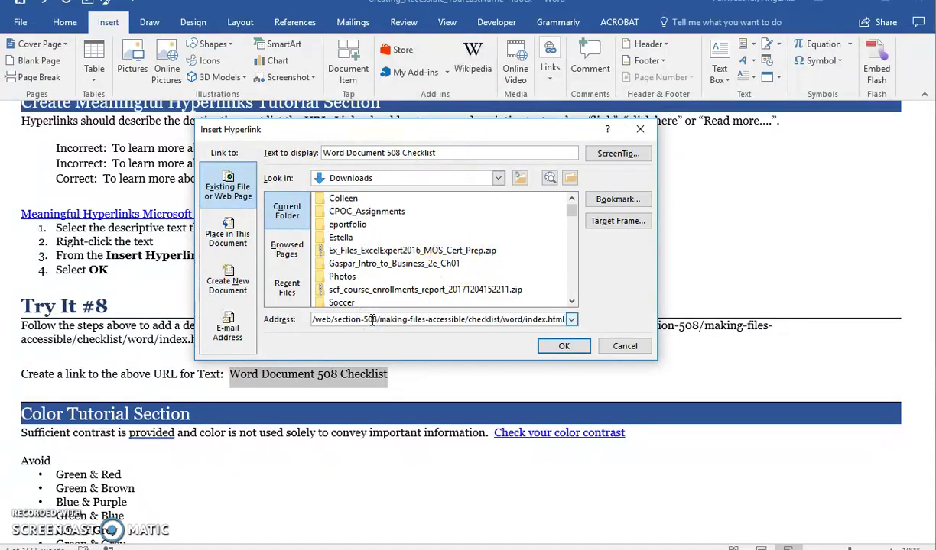
pyautogui.click(561, 345)
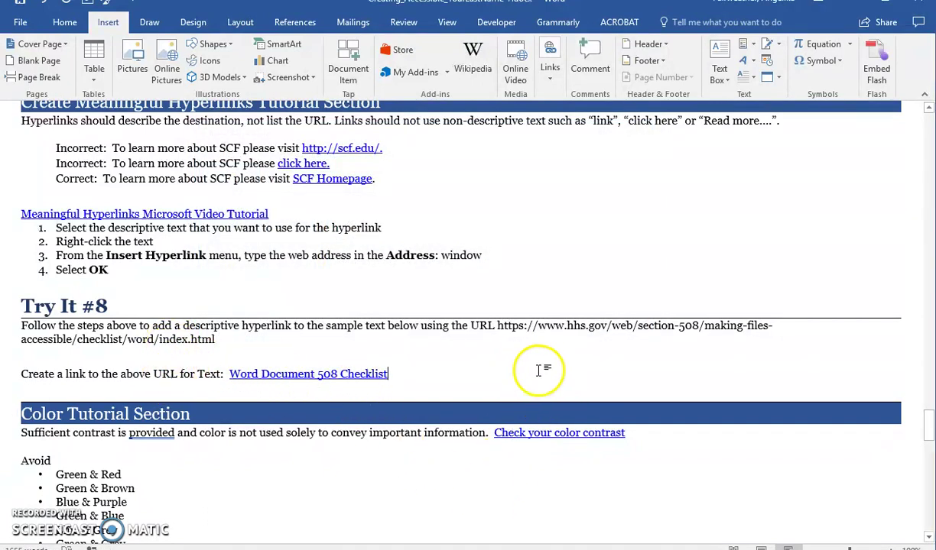
# - Remove the yellow background of the Try It #9 text box by setting its shape fill to No Fill
pyautogui.scroll(-3, 538, 373)
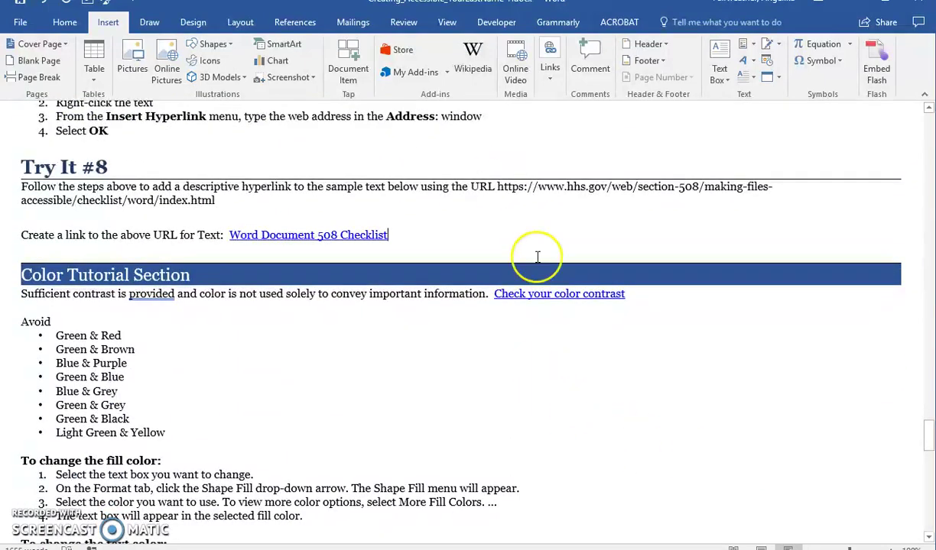
pyautogui.scroll(-8, 456, 354)
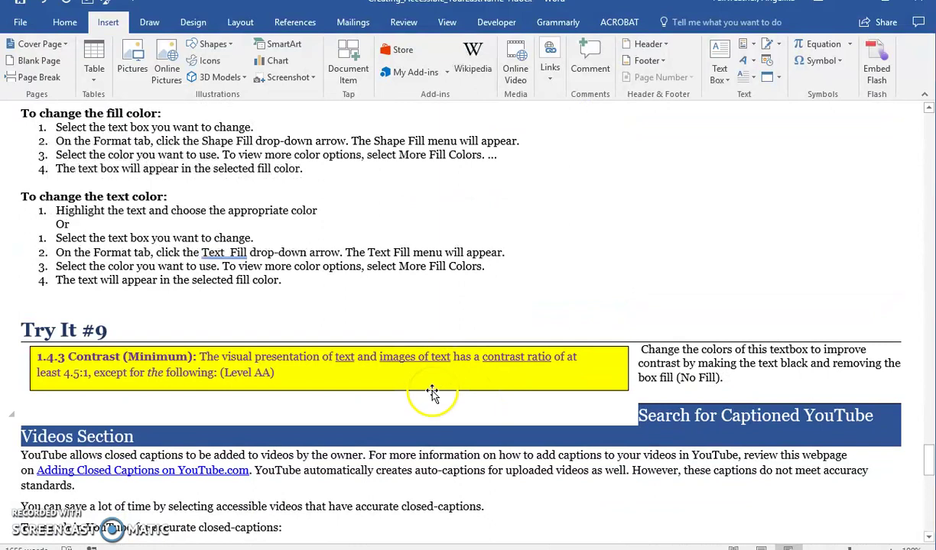
pyautogui.click(432, 392)
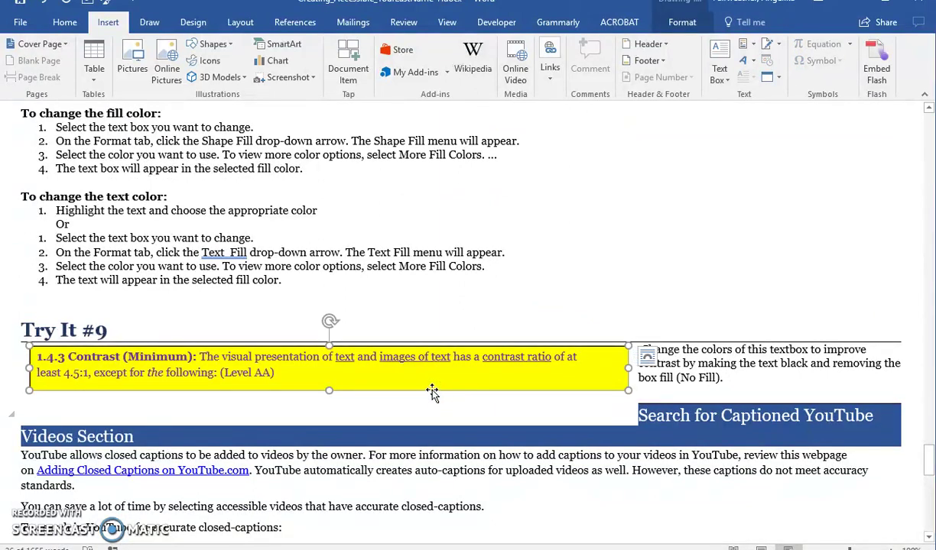
pyautogui.click(285, 371)
pyautogui.rightClick(301, 379)
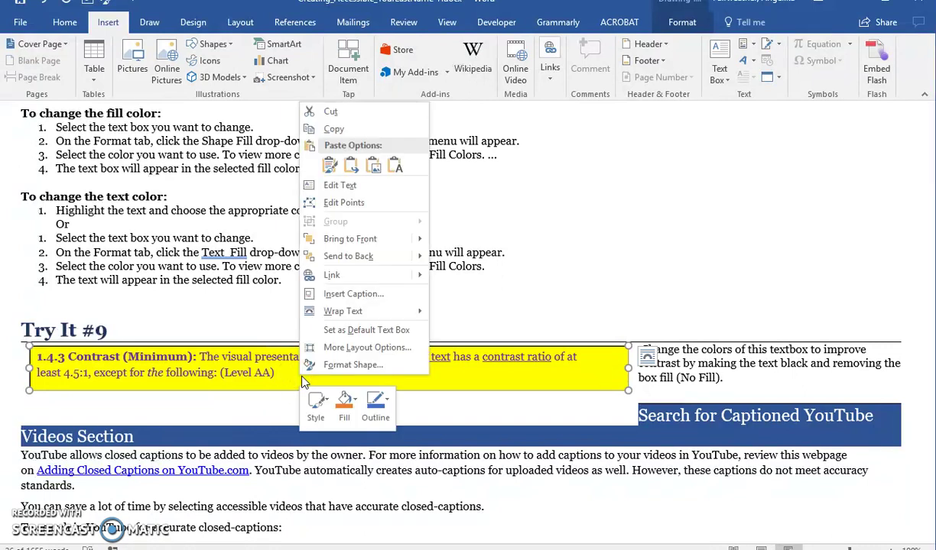
pyautogui.click(351, 401)
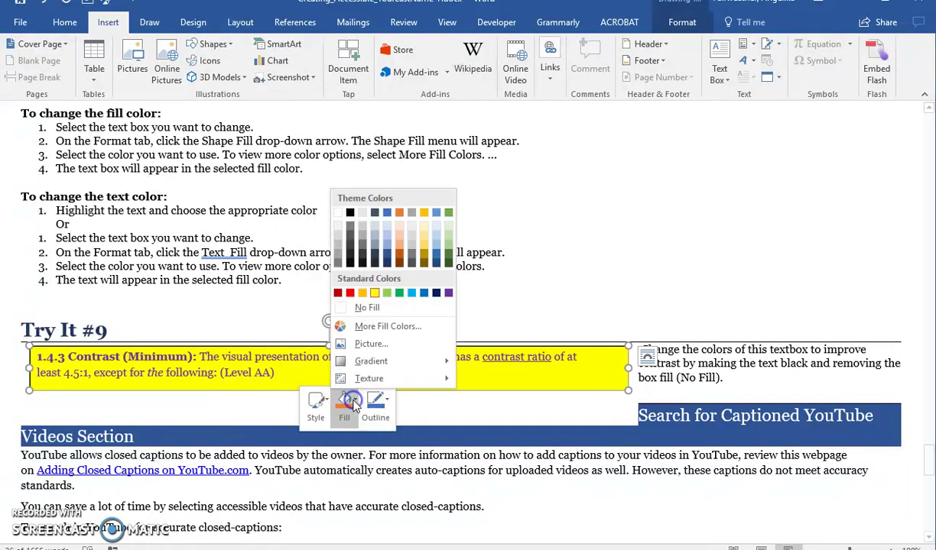
pyautogui.click(363, 308)
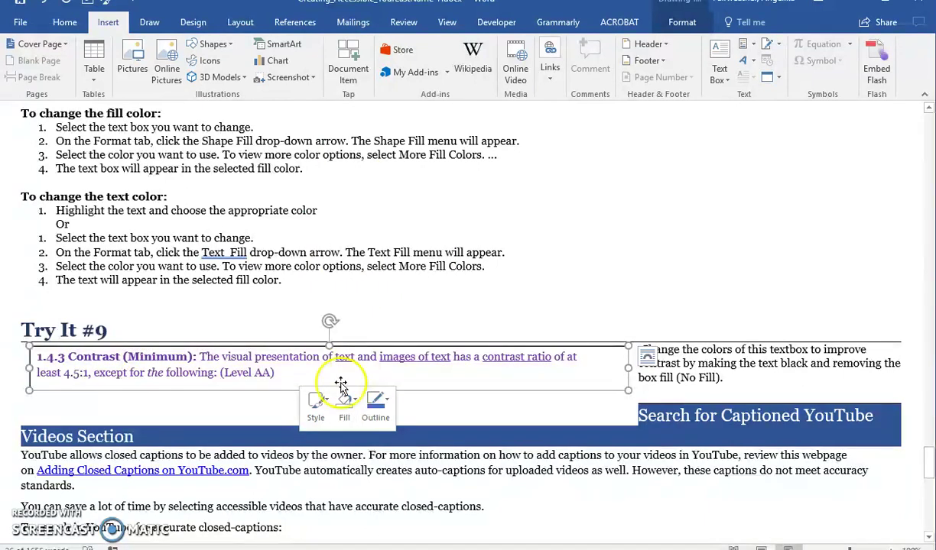
# - Set the font color of all the text in the Try It #9 text box to Automatic (black)
pyautogui.tripleClick(299, 371)
pyautogui.click(293, 368)
pyautogui.moveTo(293, 367); pyautogui.dragTo(31, 360)
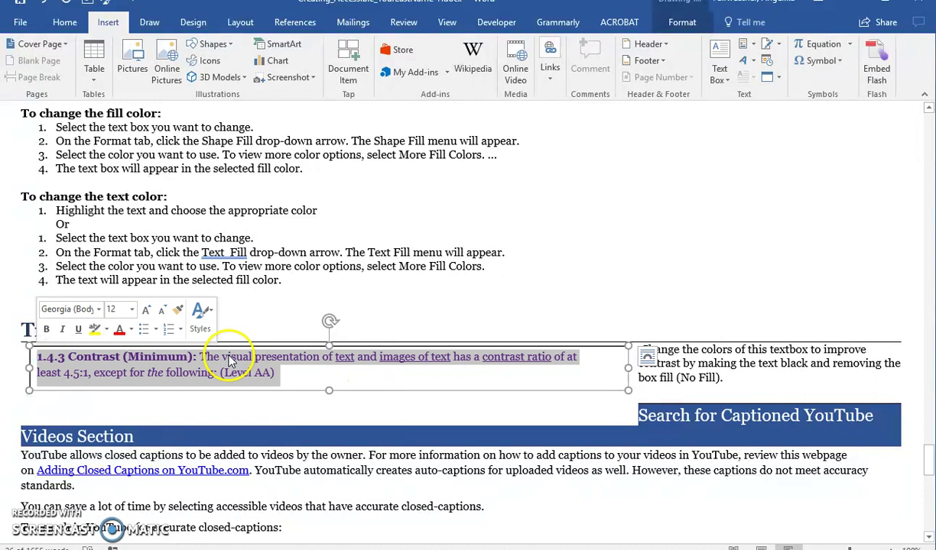
pyautogui.click(133, 331)
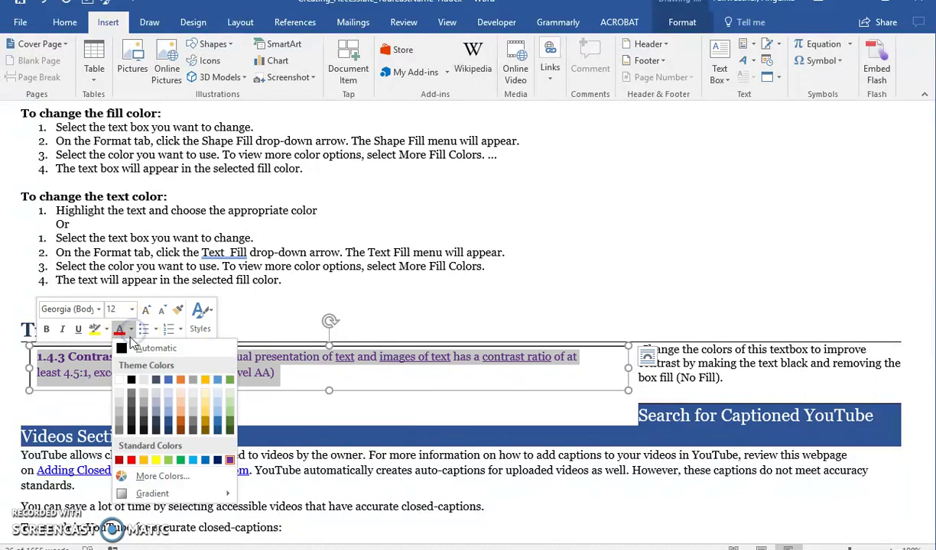
pyautogui.click(124, 347)
pyautogui.click(382, 399)
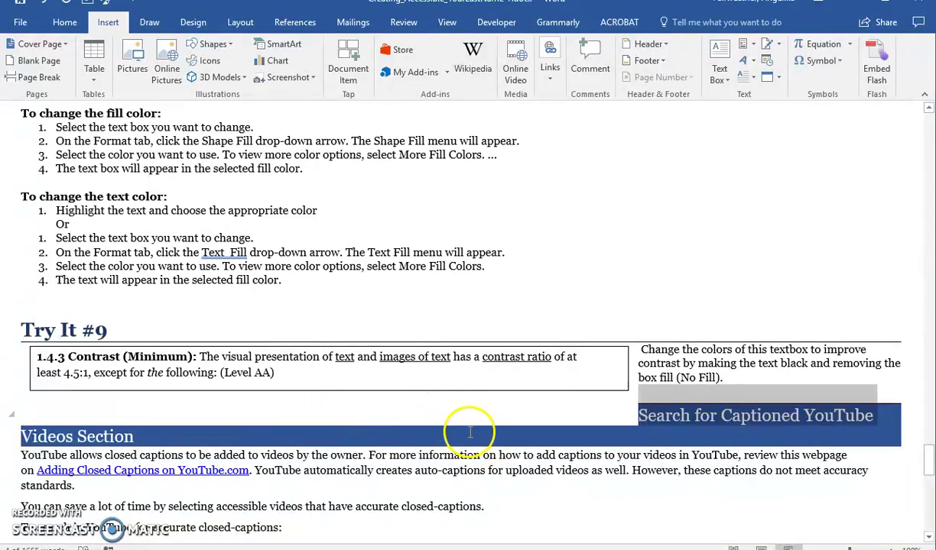
# - Switch to YouTube in the browser for Try It #10 and search for closed-captioned videos with "darwin, cc"
pyautogui.scroll(-8, 470, 432)
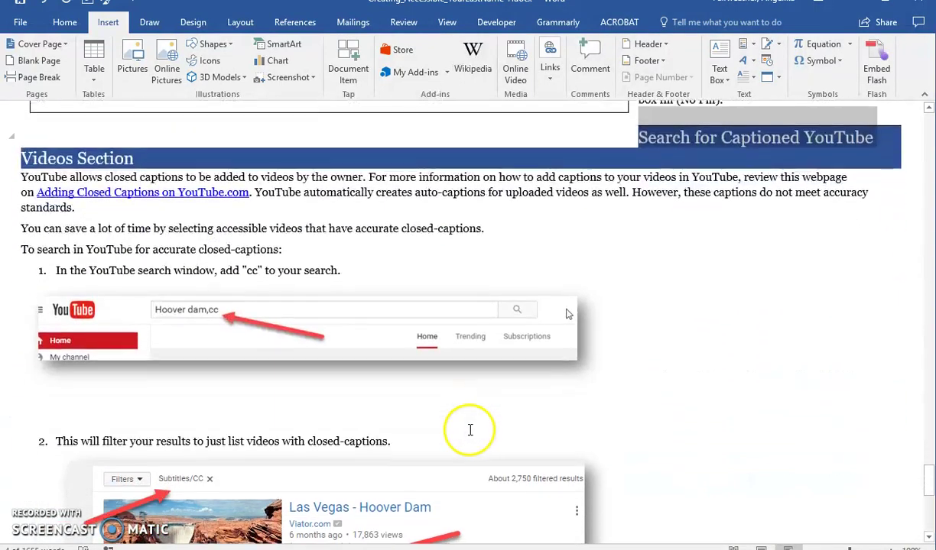
pyautogui.scroll(-5, 471, 430)
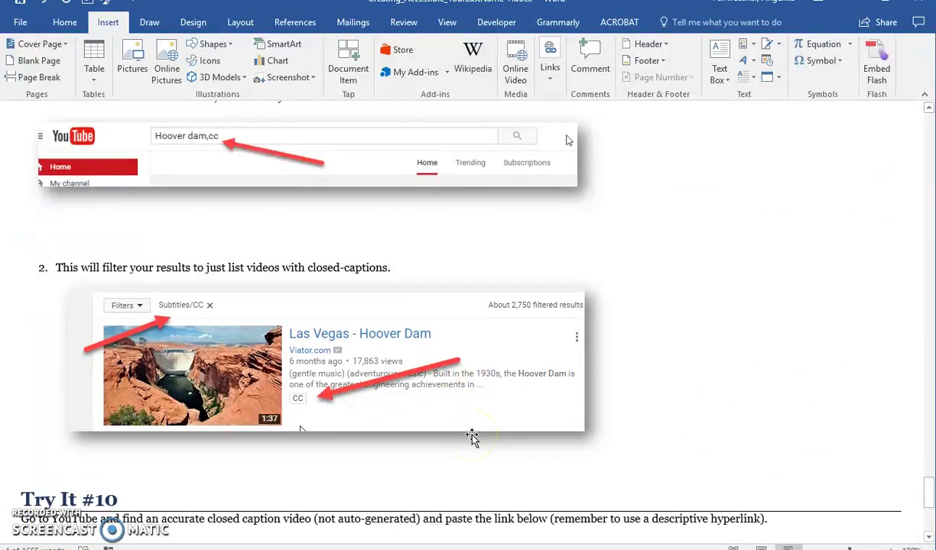
pyautogui.scroll(2, 633, 313)
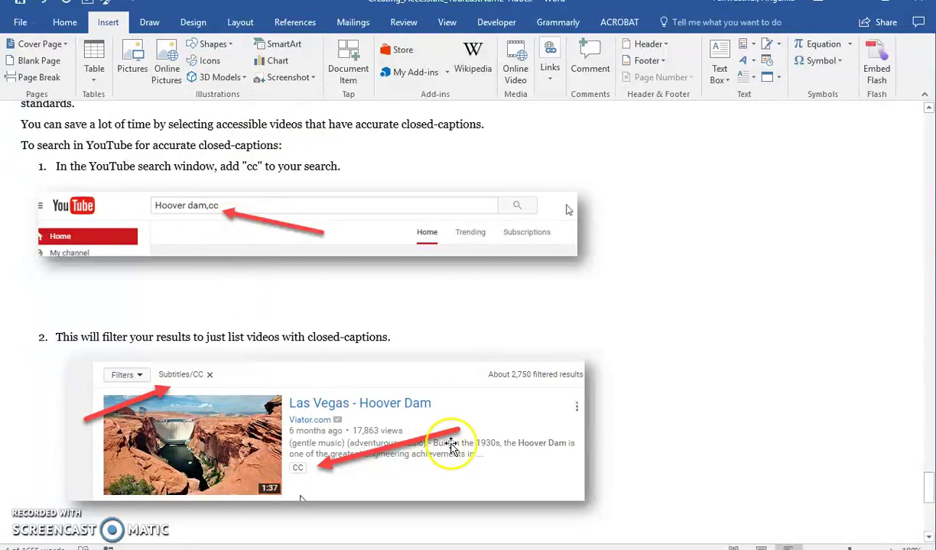
pyautogui.scroll(-2, 537, 416)
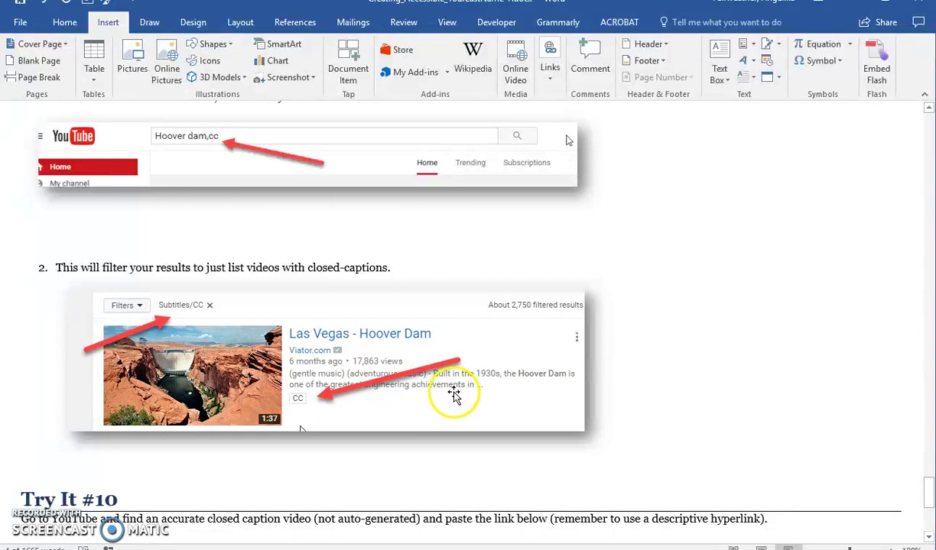
pyautogui.scroll(-3, 457, 406)
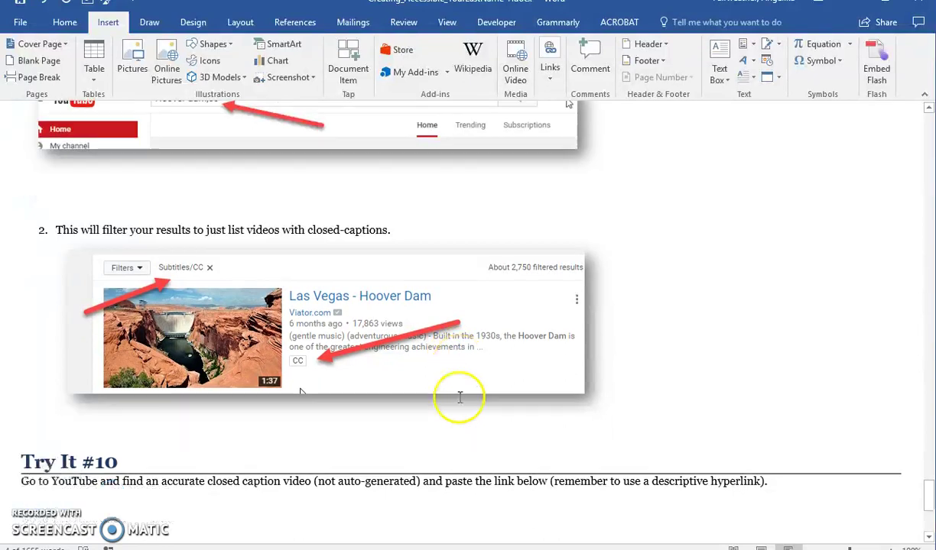
pyautogui.hotkey('alt', 'Tab')
pyautogui.click(200, 51)
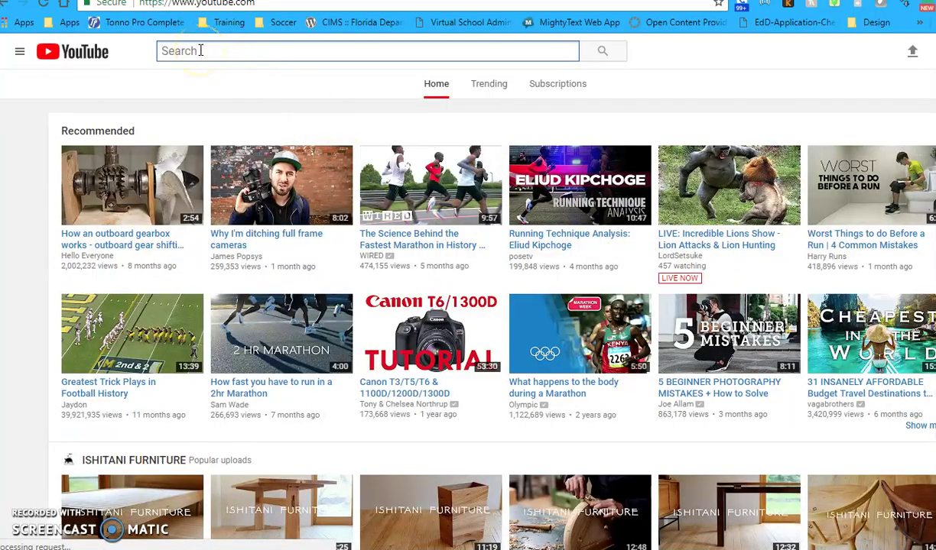
pyautogui.write('darwin,')
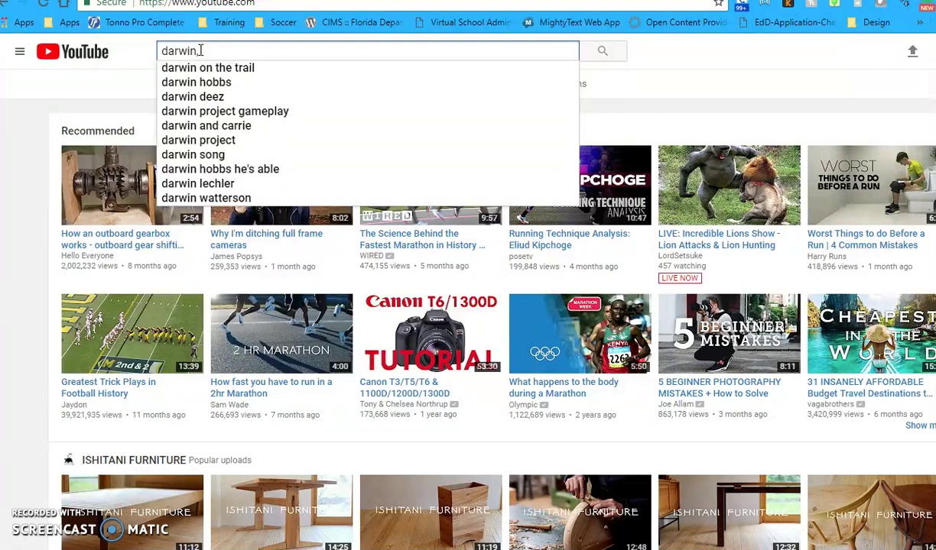
pyautogui.write(' cc')
pyautogui.press('Return')
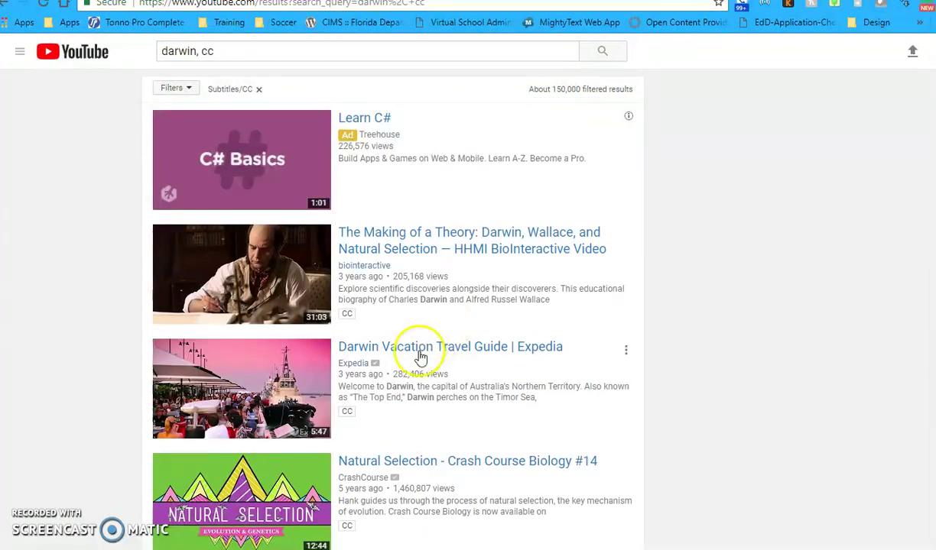
# - Open the captioned video "Natural Selection - Crash Course Biology #14", copy its web address and pause the playback
pyautogui.scroll(-2, 353, 430)
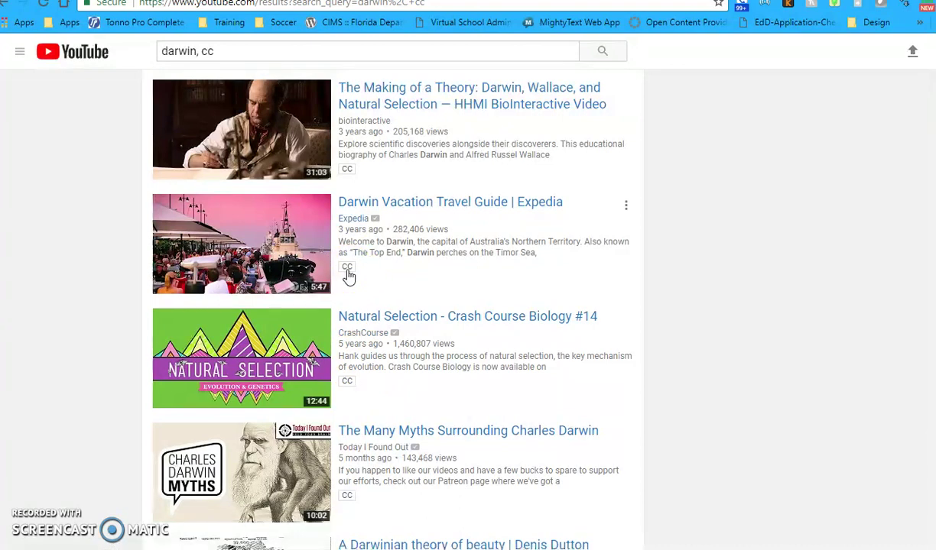
pyautogui.click(484, 324)
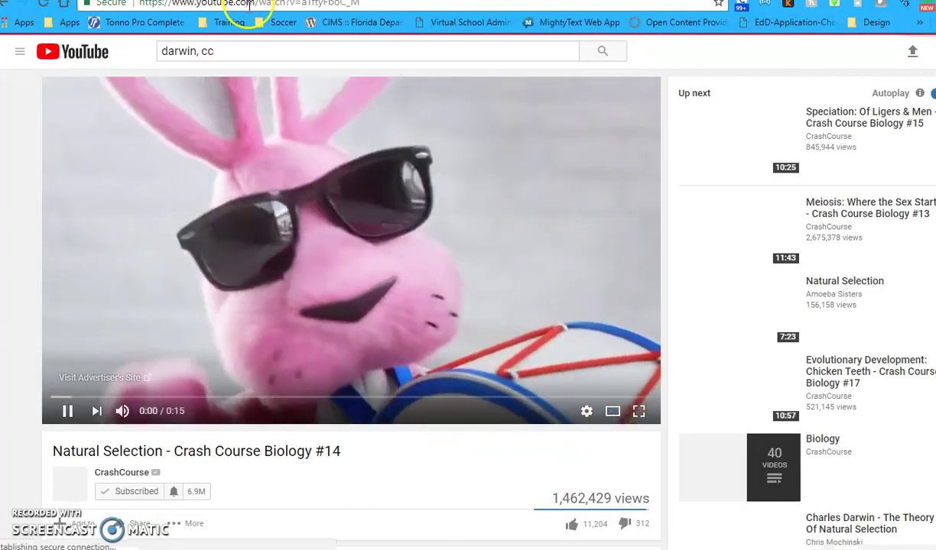
pyautogui.click(249, 4)
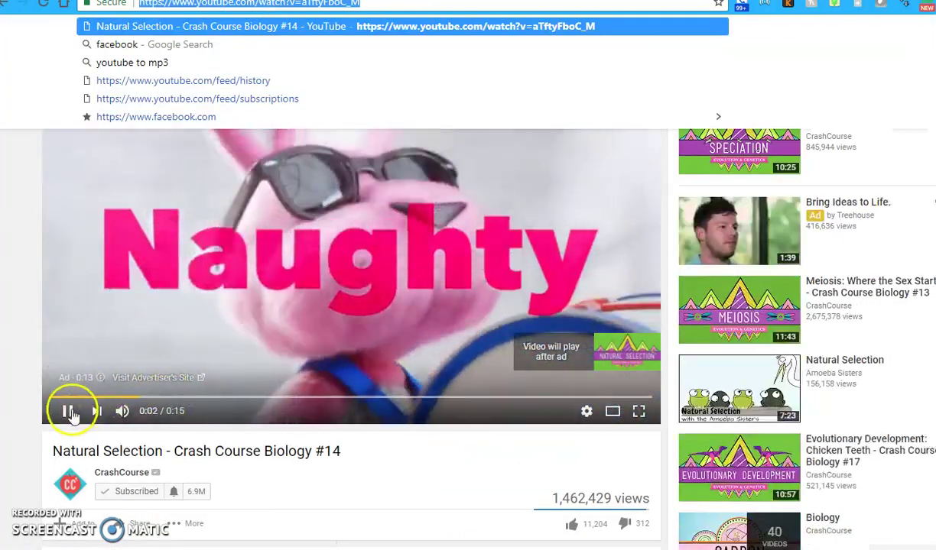
pyautogui.click(69, 413)
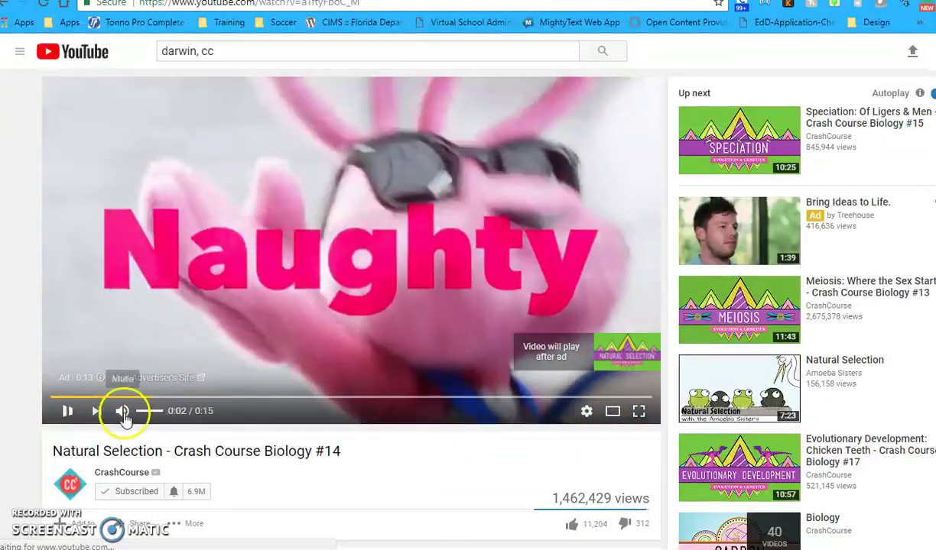
# - Return to the Word document and enter the text "Accessible YouTube Video" below the Try It #10 instruction
pyautogui.moveTo(484, 547)
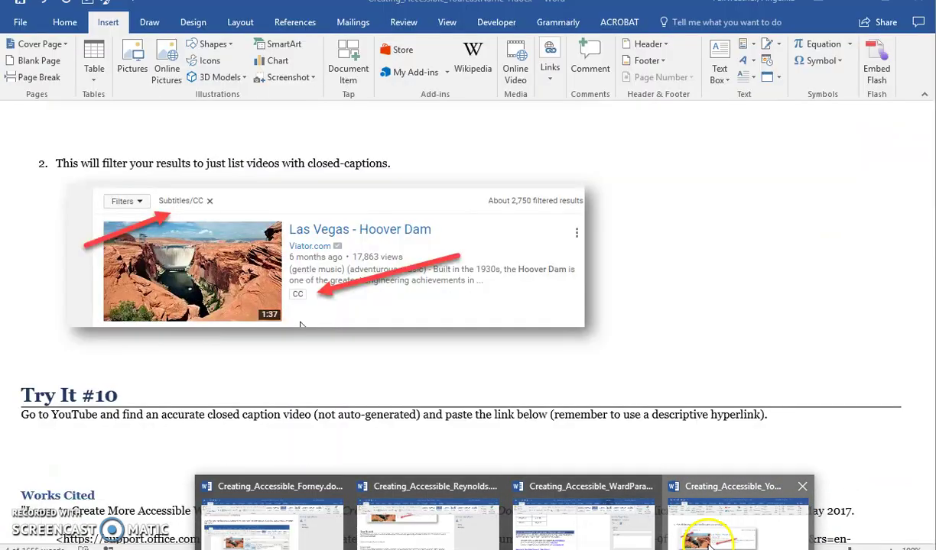
pyautogui.click(721, 532)
pyautogui.click(69, 449)
pyautogui.write('Accessible You Tuvbe Video')
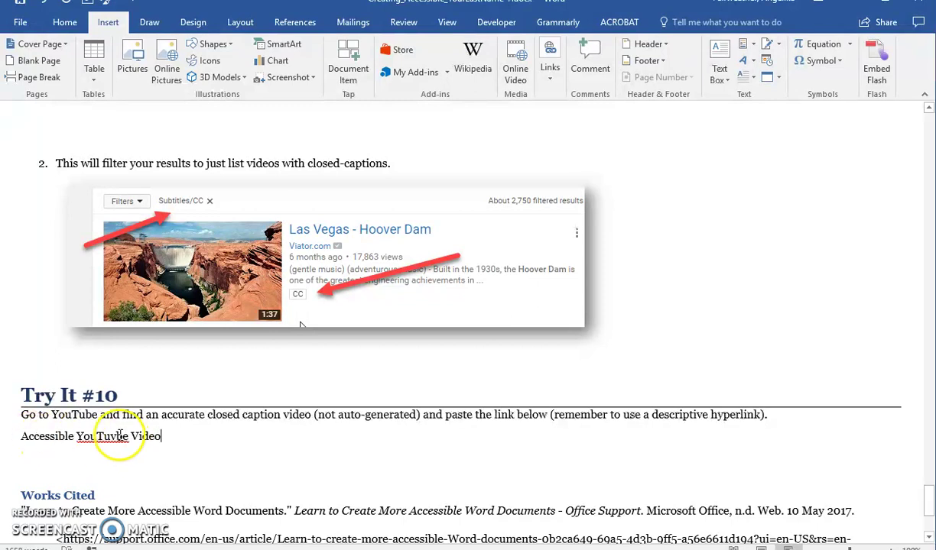
pyautogui.press('BackSpace')
# - Insert a hyperlink on the text "Accessible YouTube Video", using the copied video URL as its address
pyautogui.click(18, 435)
pyautogui.keyDown('shift'); pyautogui.click(146, 434); pyautogui.keyUp('shift')
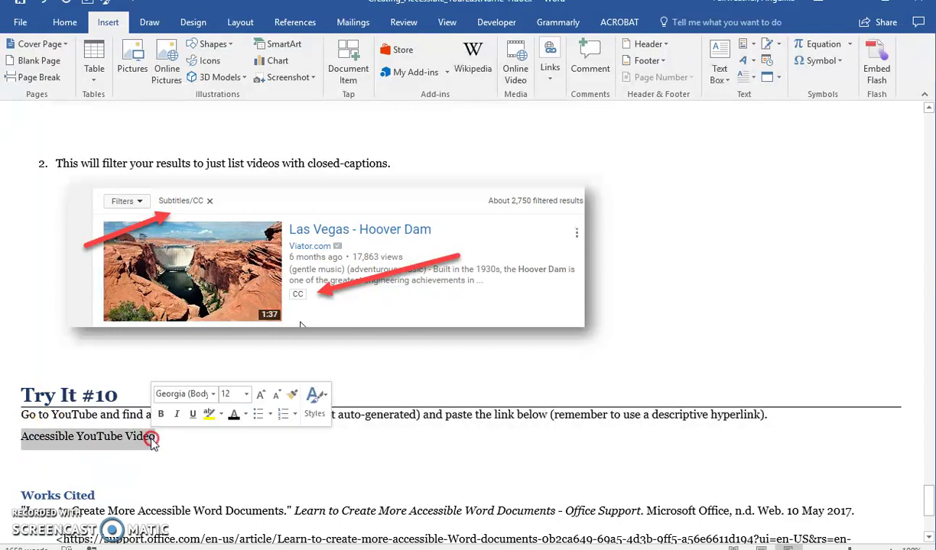
pyautogui.rightClick(151, 435)
pyautogui.click(201, 414)
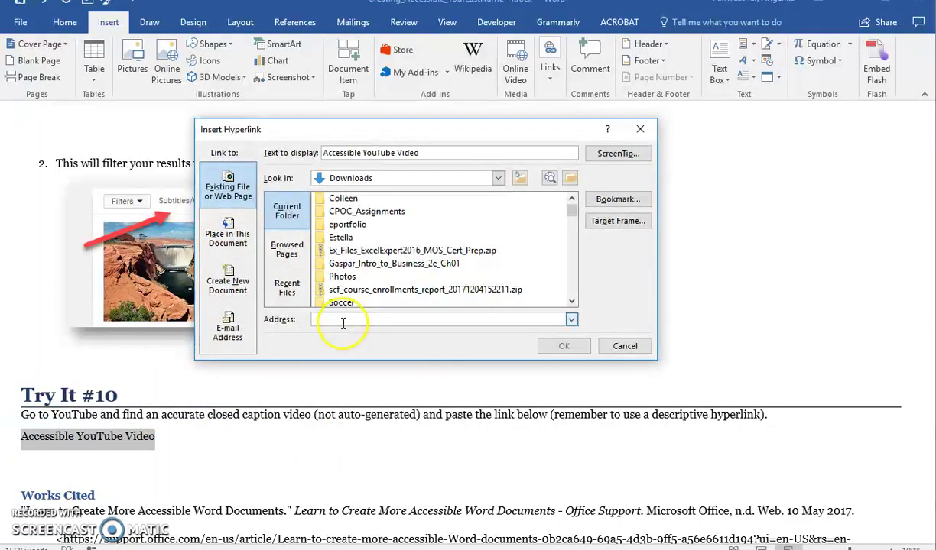
pyautogui.hotkey('ctrl', 'v')
pyautogui.click(563, 345)
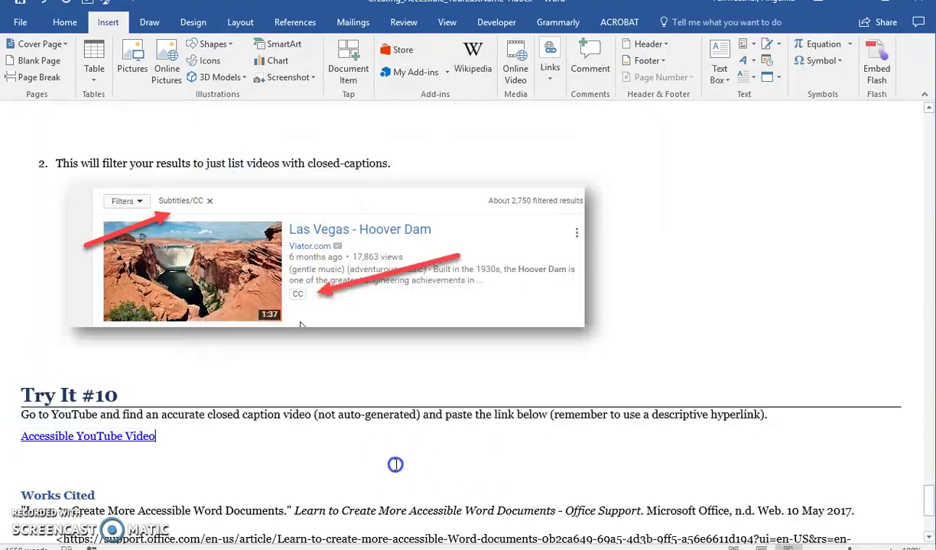